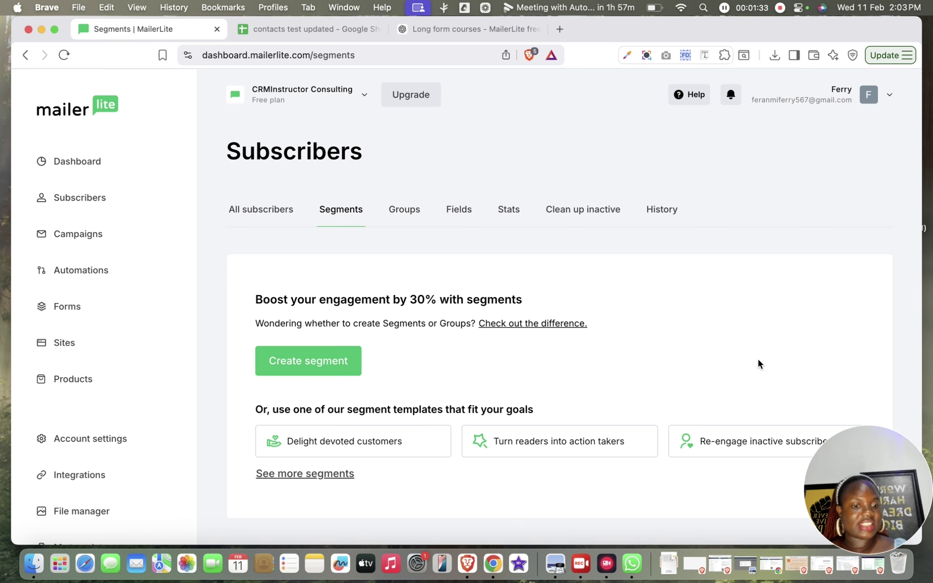
Start creating a new subscriber segment and look through the ready-made templates in the Segments library.
click(322, 374)
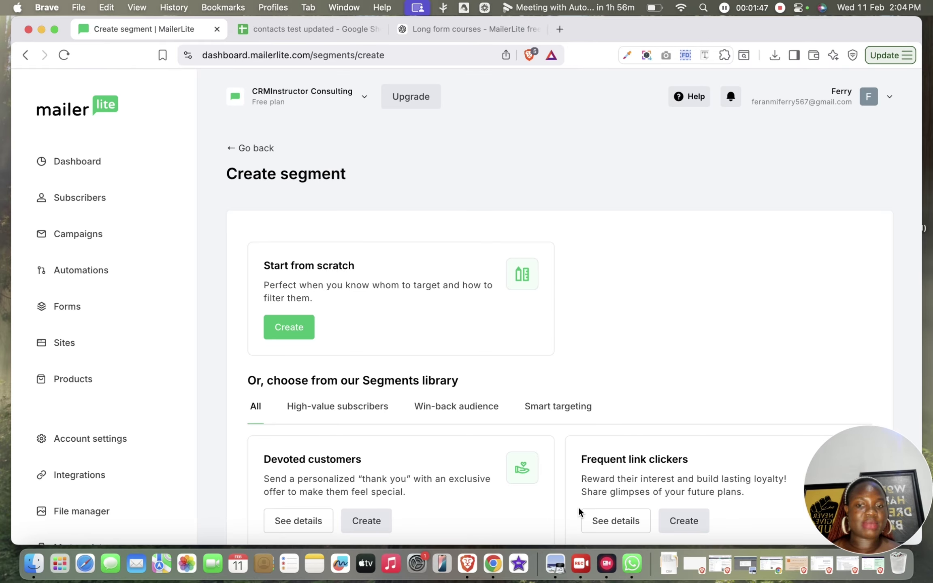
scroll(579, 508, down, 10)
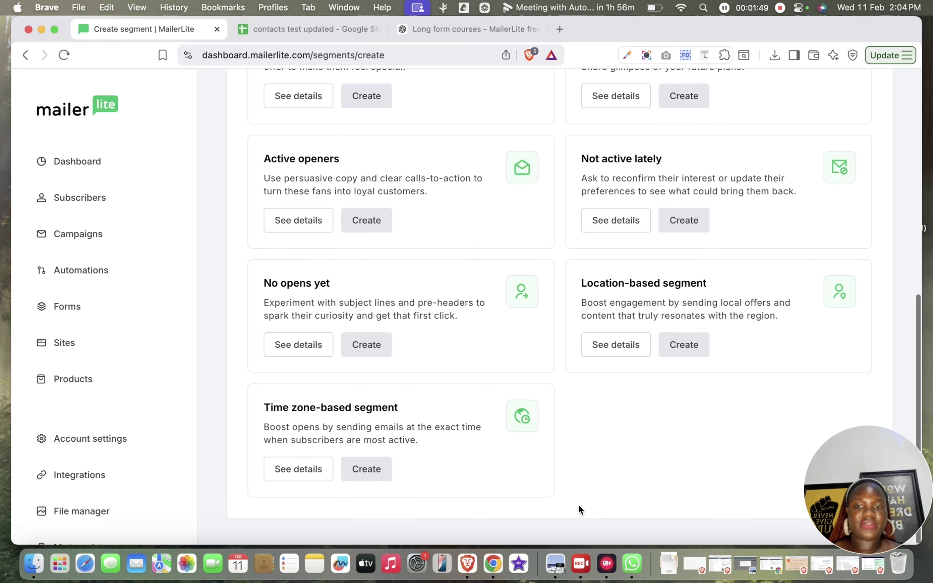
scroll(578, 504, up, 3)
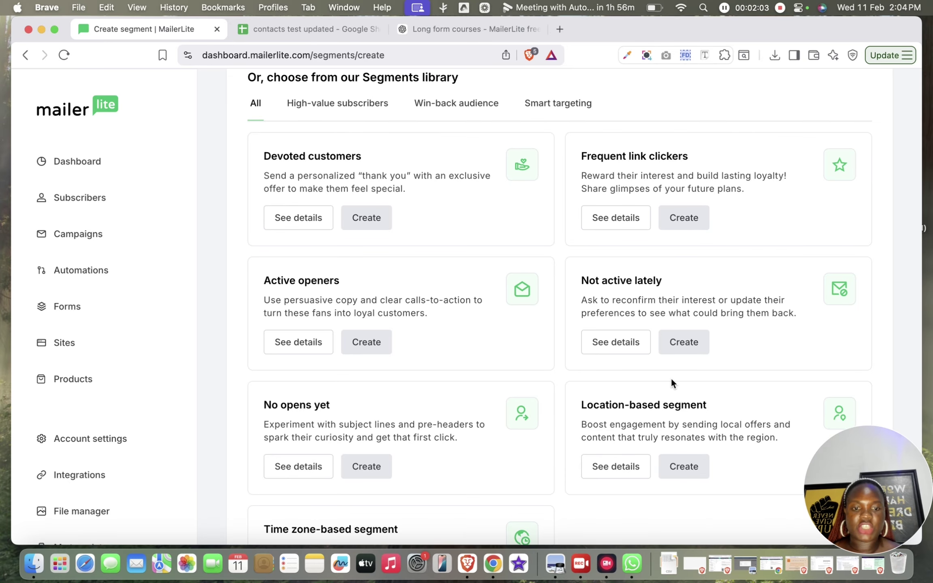
scroll(735, 208, up, 3)
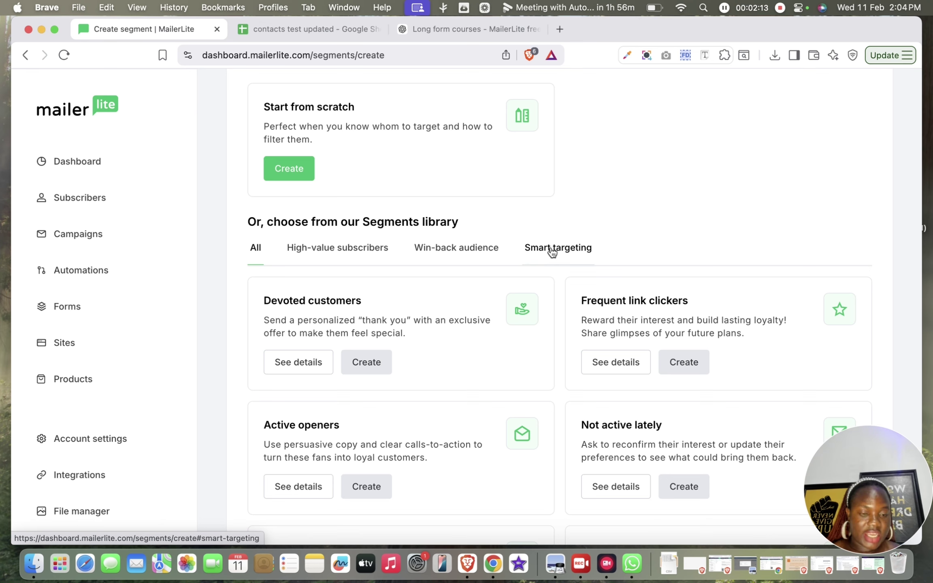
Create a segment from scratch with the name Website Leads.
click(305, 172)
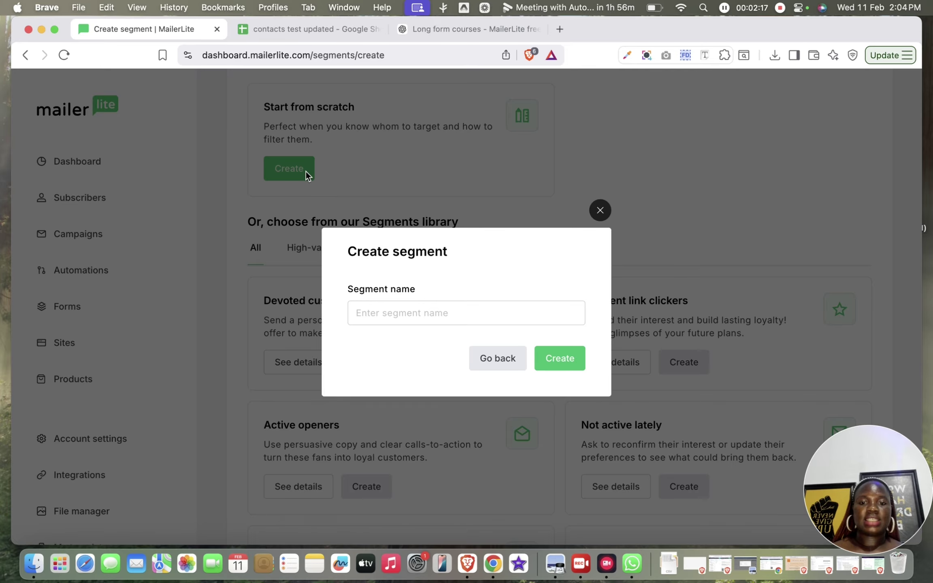
click(434, 307)
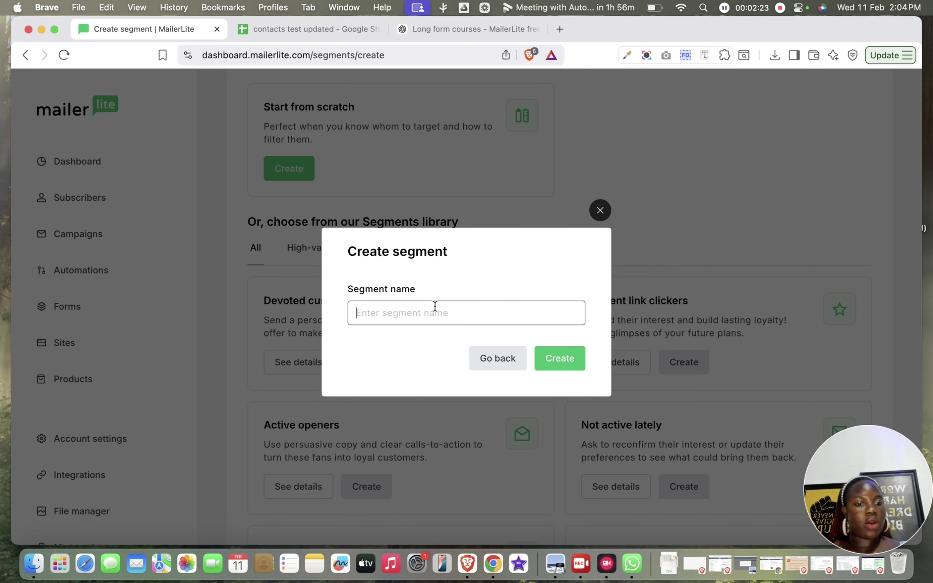
key(Caps_Lock)
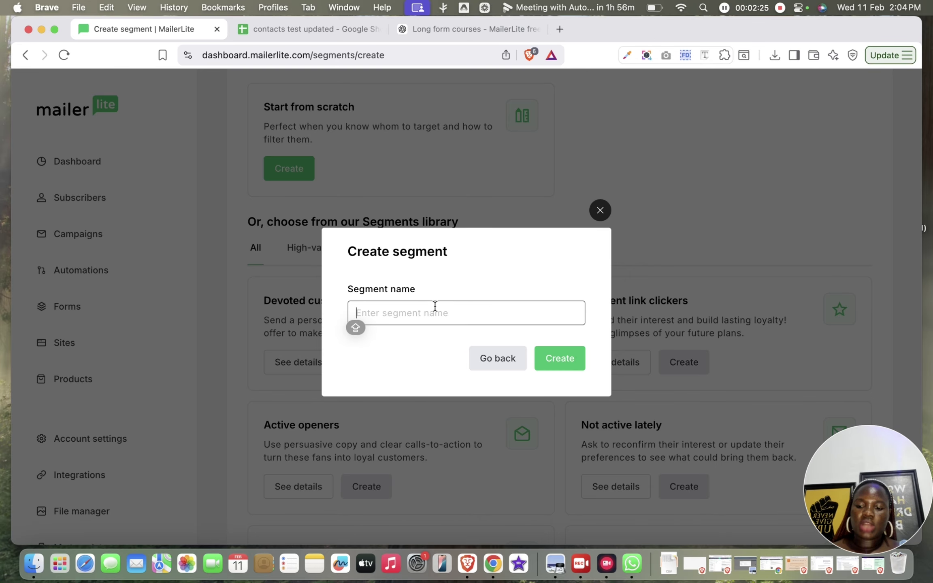
text(W)
key(Caps_Lock)
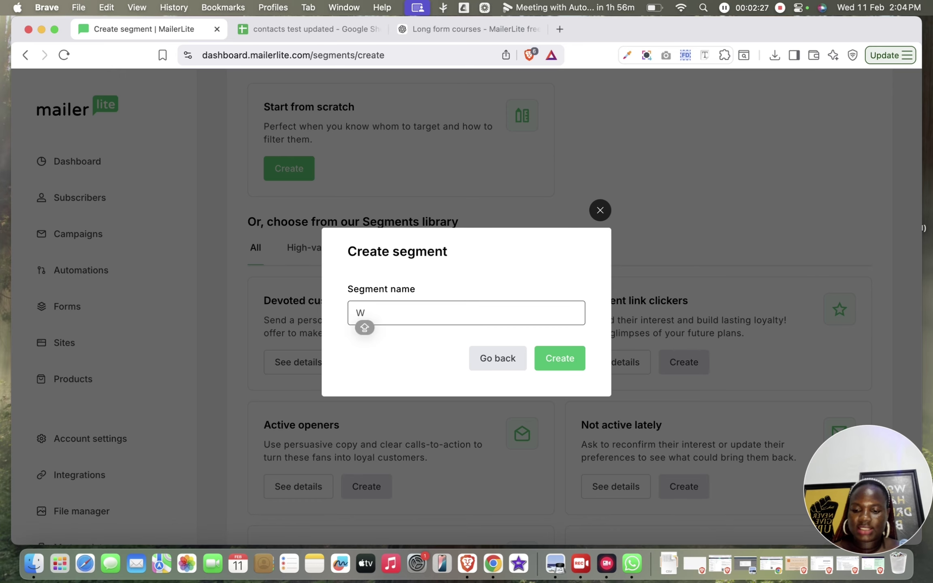
text(ebsi)
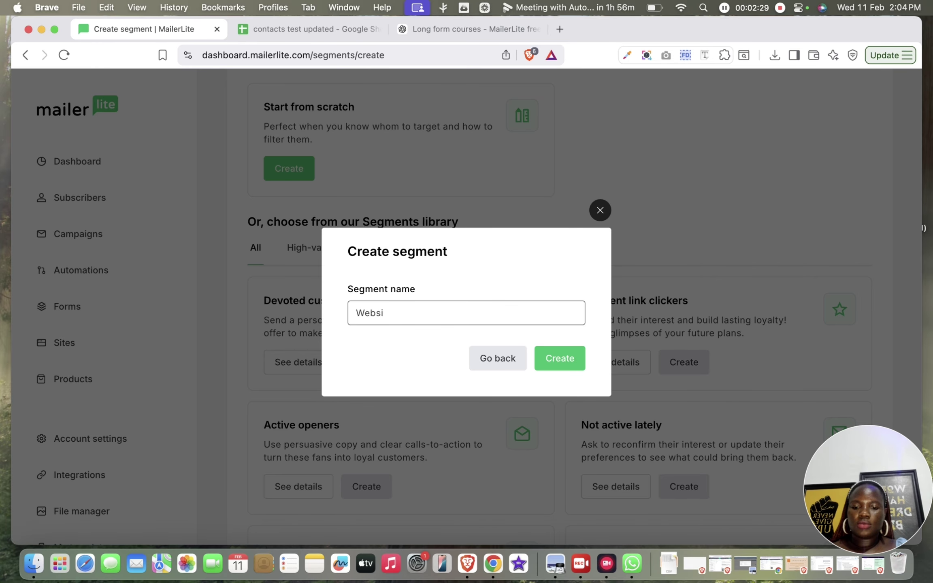
text(te Le)
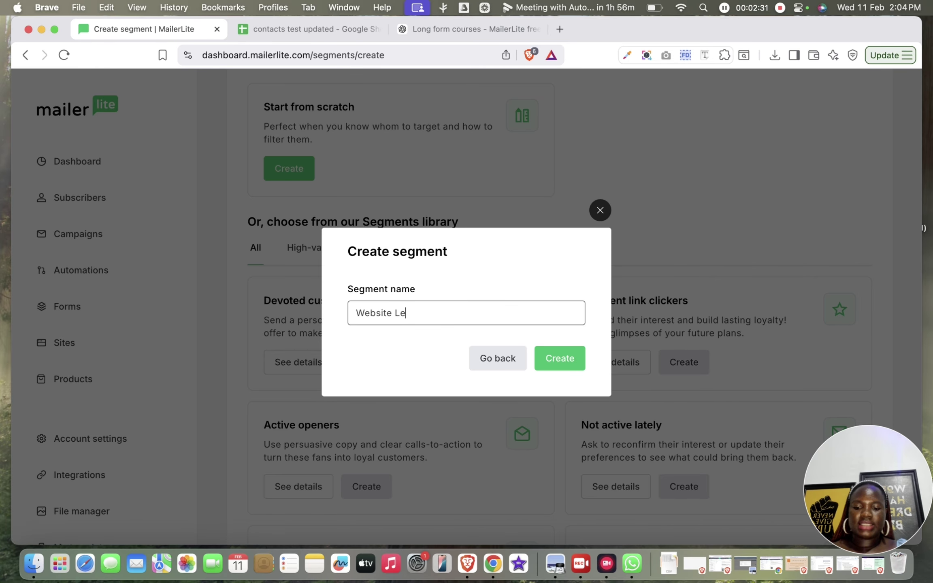
text(ads)
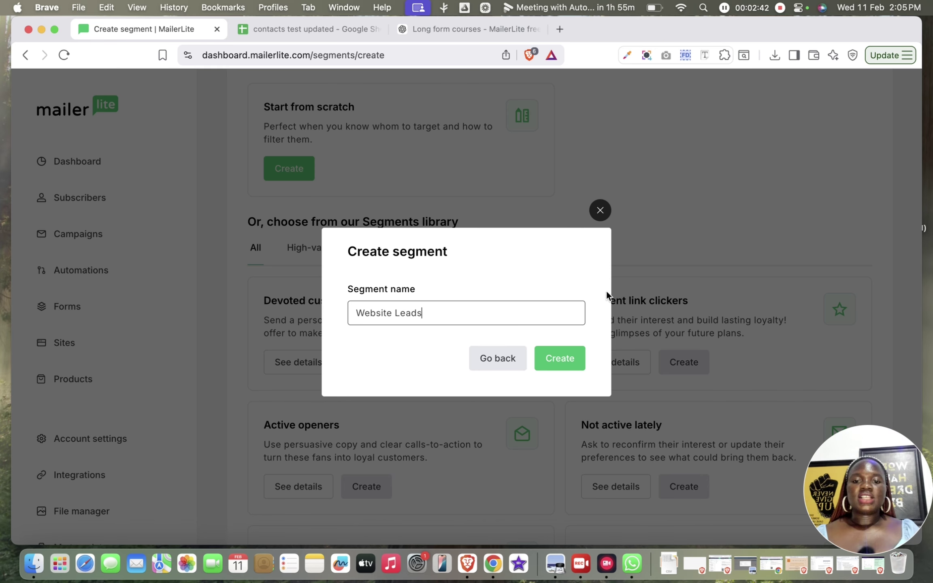
click(553, 361)
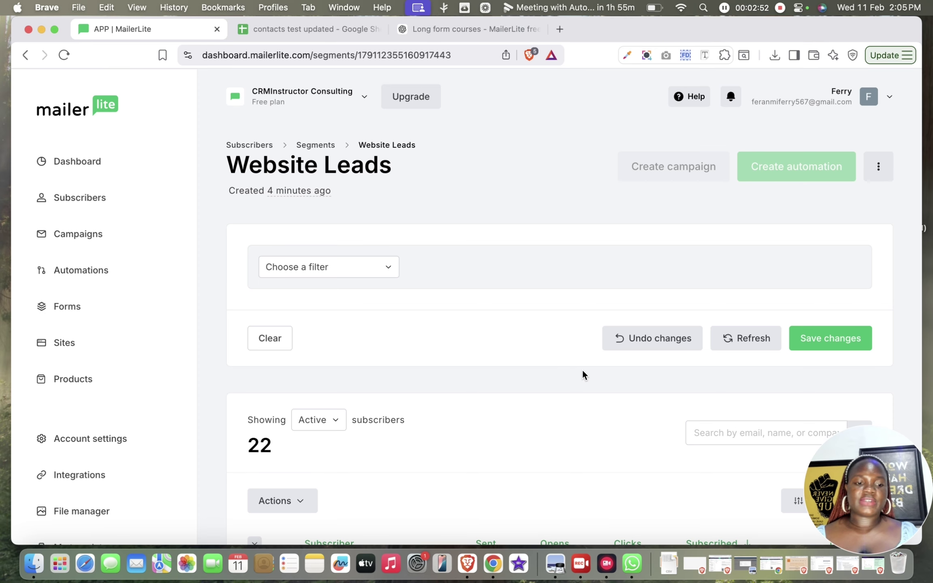
Add a filter to the segment on the Lead Source field with the operator Equals and the value Website.
click(321, 269)
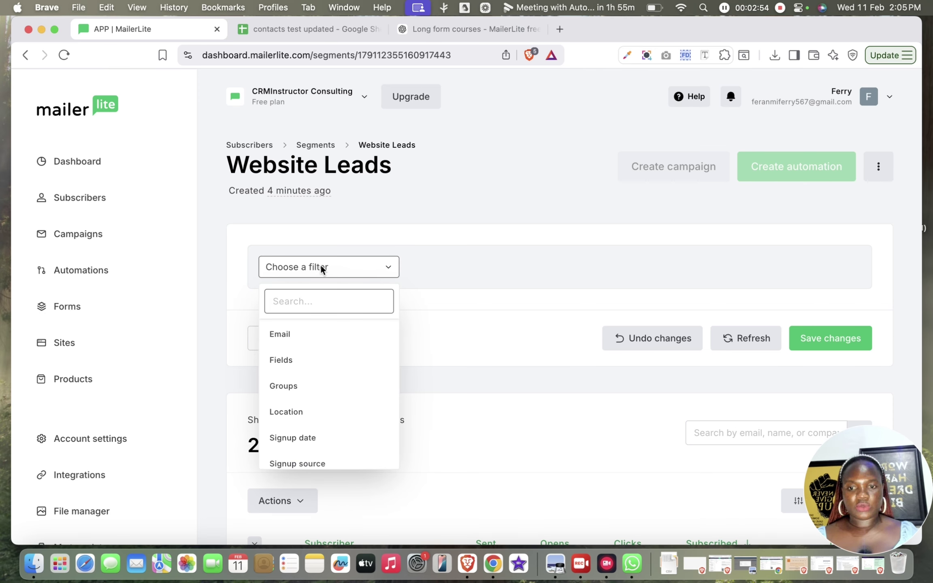
scroll(317, 399, down, 5)
scroll(317, 399, down, 2)
scroll(317, 399, up, 3)
scroll(317, 399, up, 3)
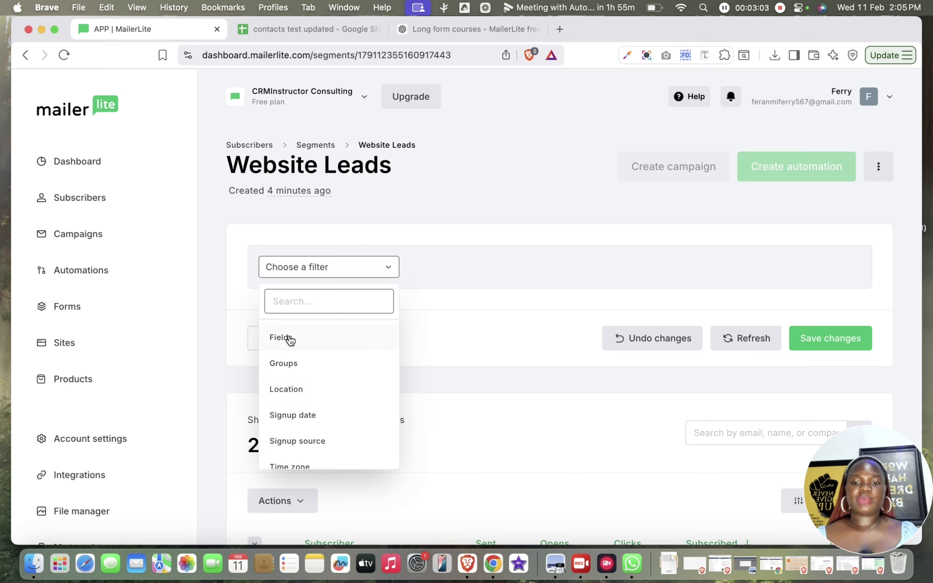
click(290, 339)
click(491, 269)
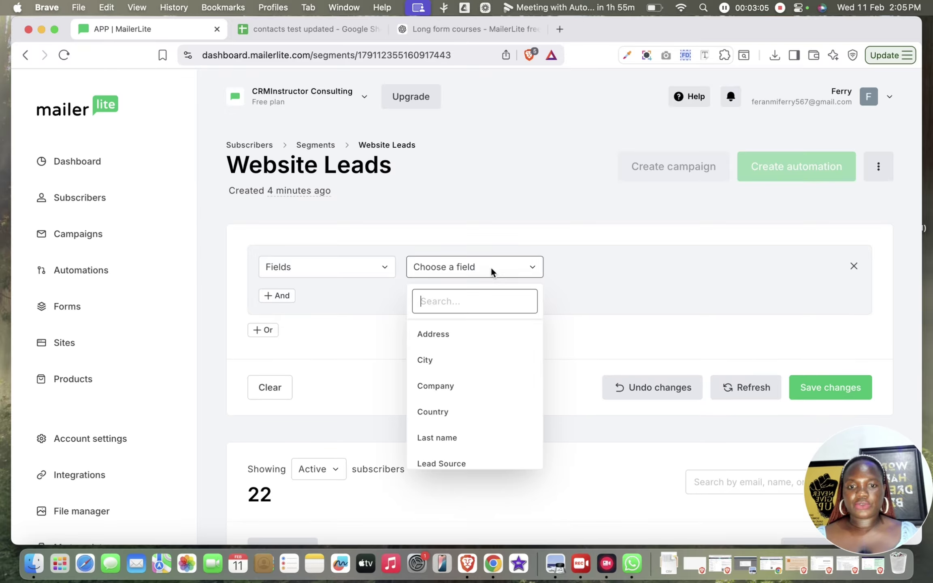
click(455, 464)
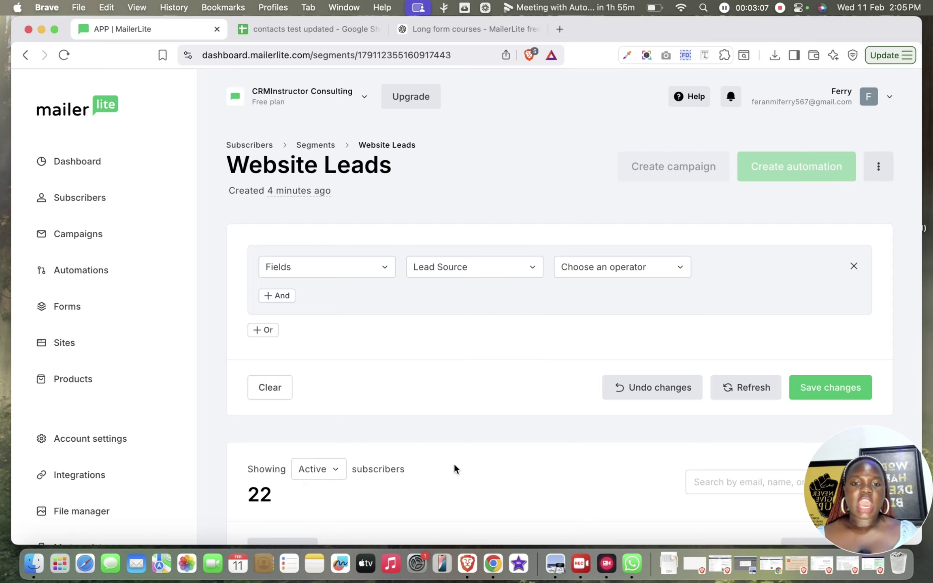
click(640, 271)
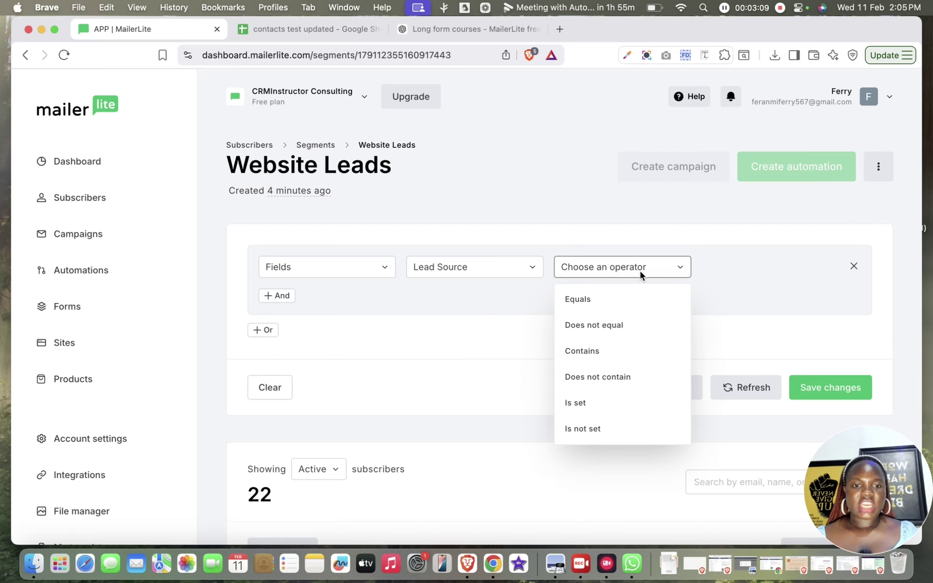
click(596, 302)
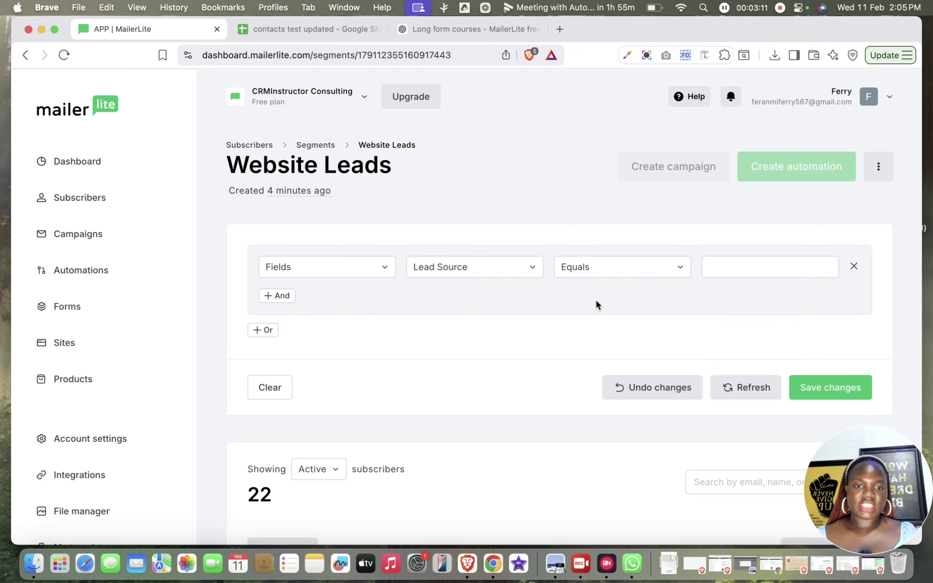
click(724, 266)
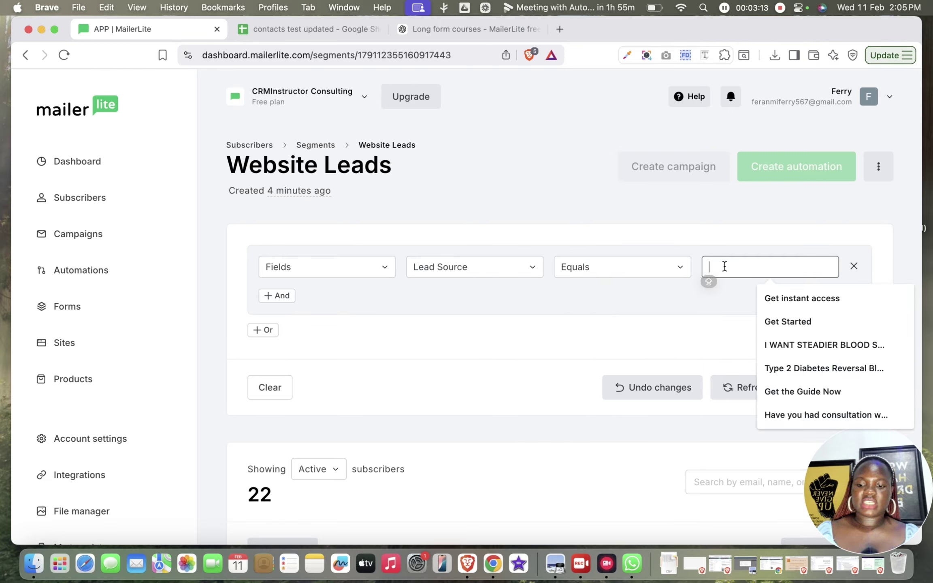
text(Website)
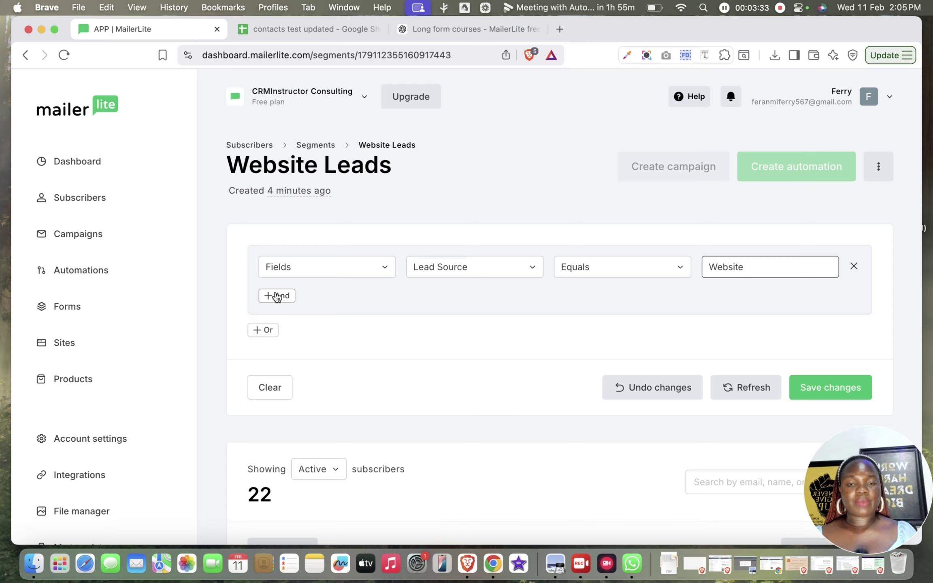
Add an And condition to the Lead Source filter requiring that Email contains gmail.
click(287, 299)
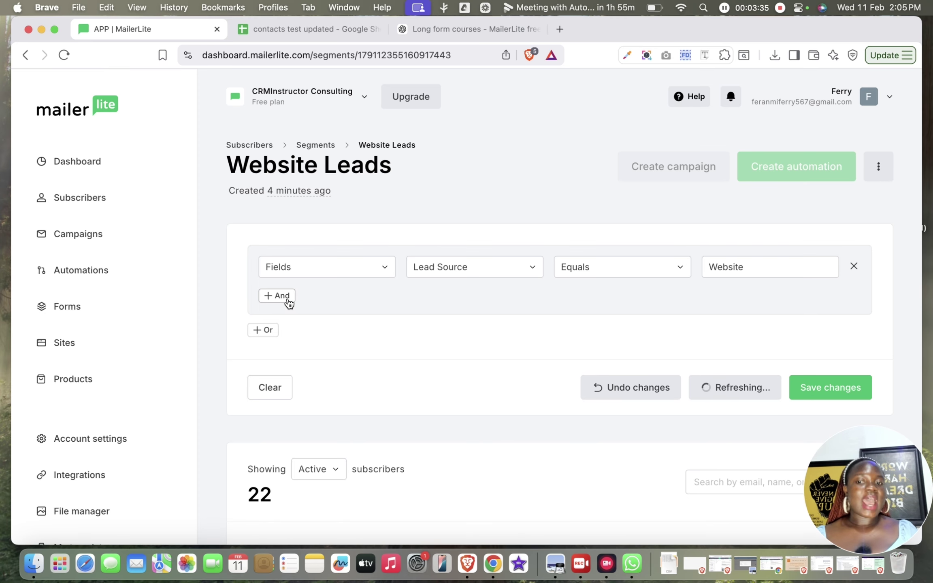
click(338, 322)
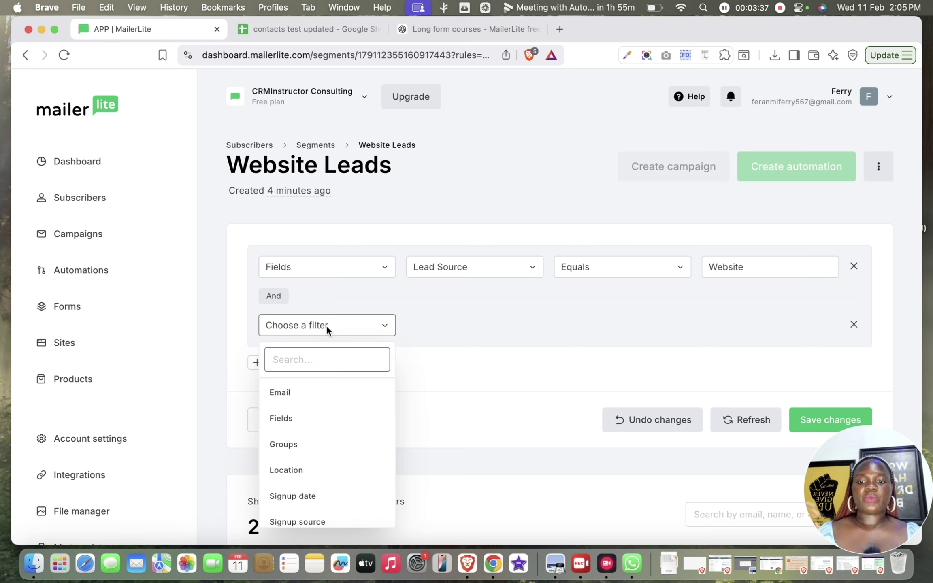
click(310, 399)
click(486, 326)
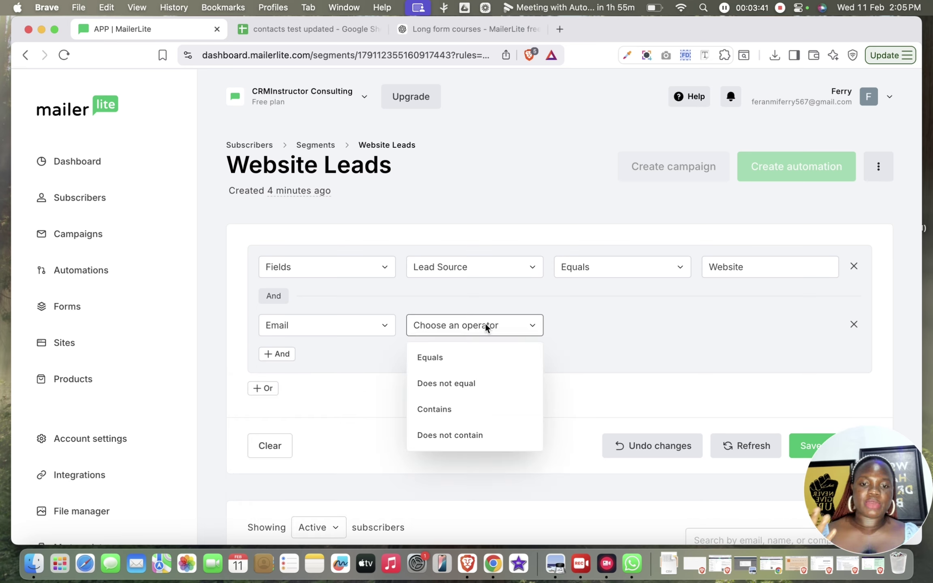
click(443, 410)
click(621, 326)
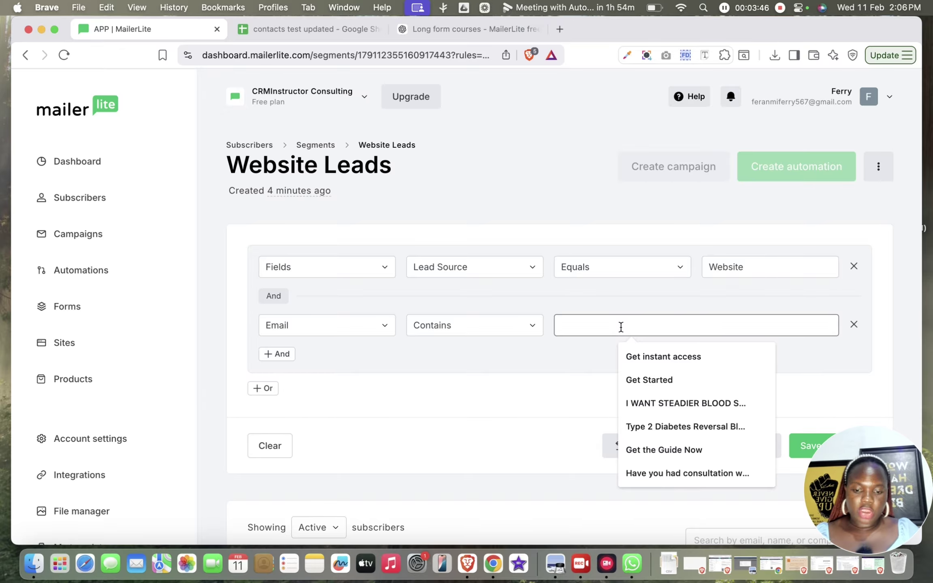
text(gmail)
scroll(595, 388, down, 3)
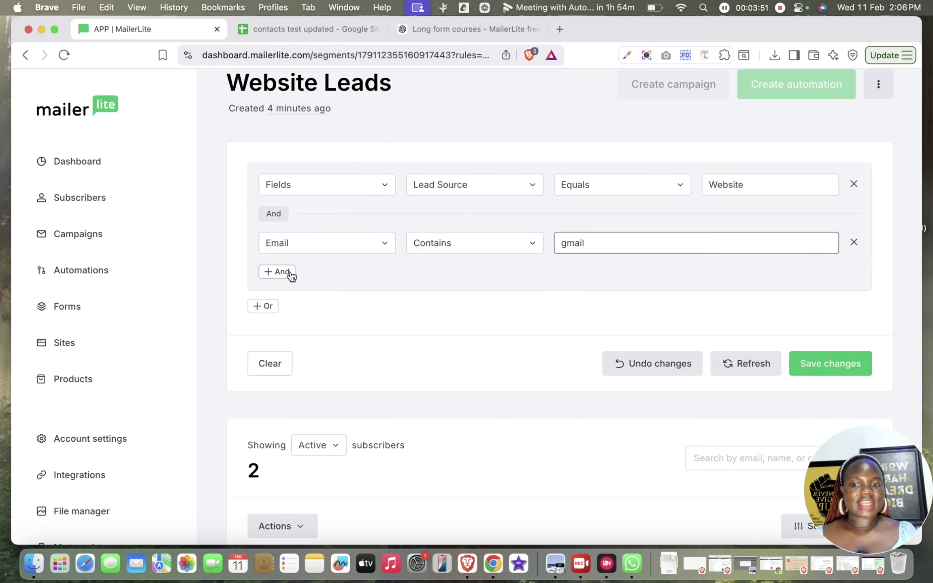
scroll(324, 247, up, 1)
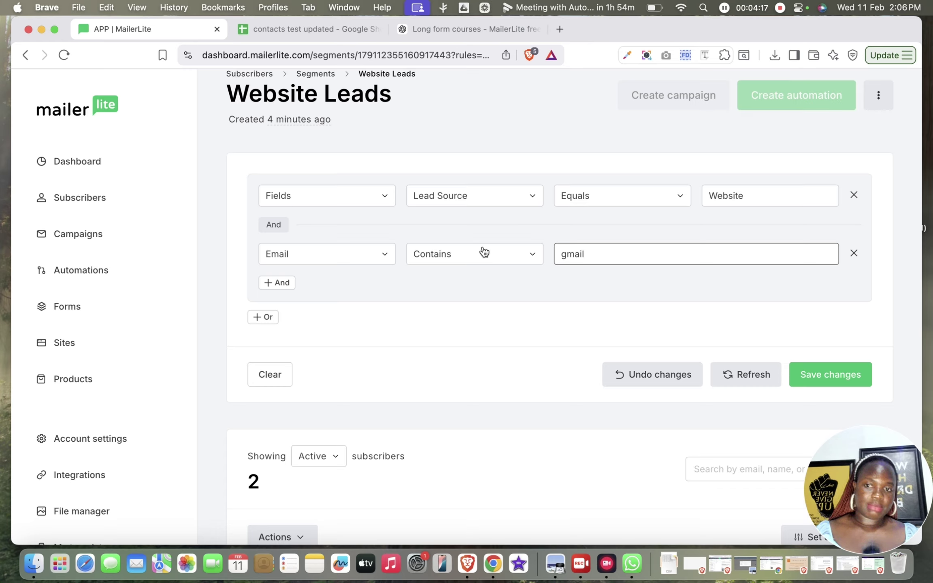
Add an alternative Or filter group in which the Lead Status field equals New.
click(263, 317)
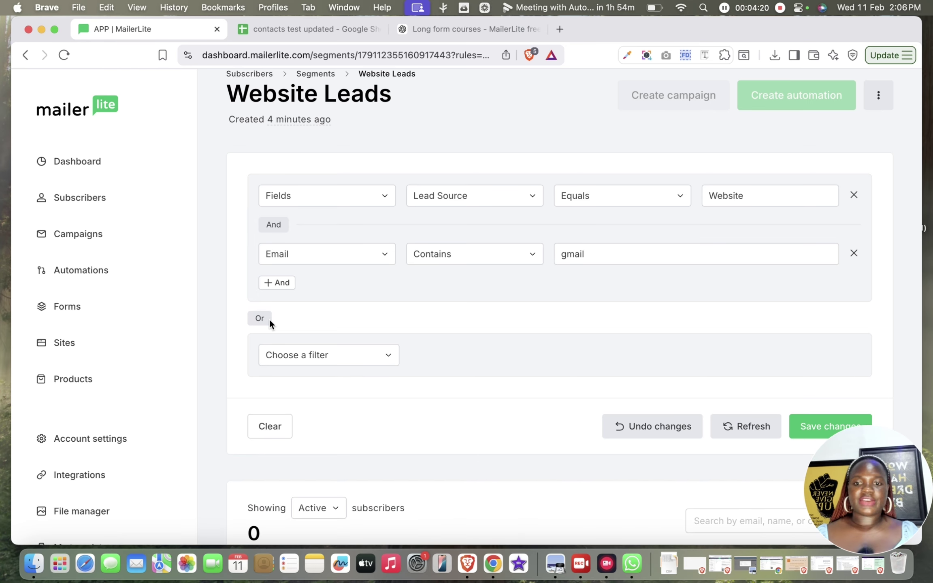
scroll(481, 326, down, 2)
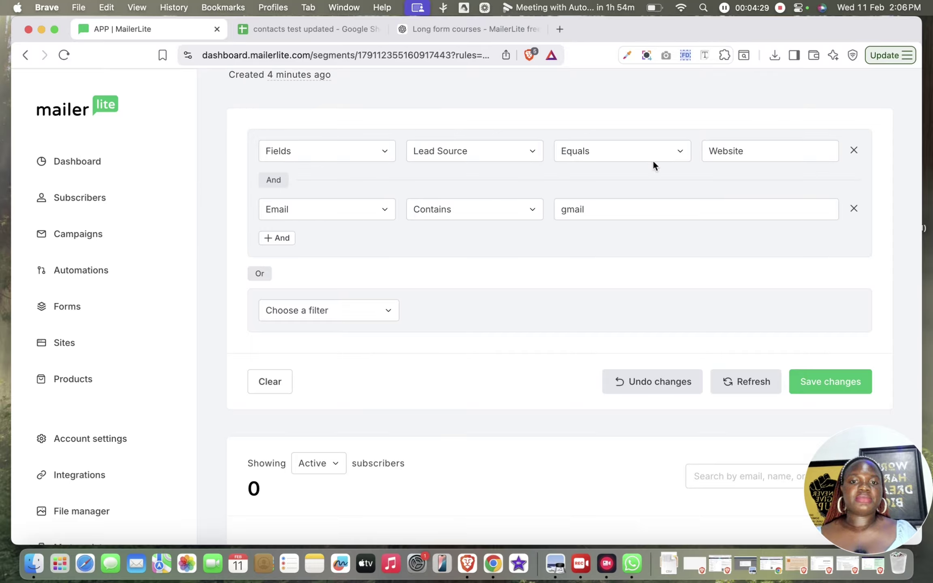
click(306, 311)
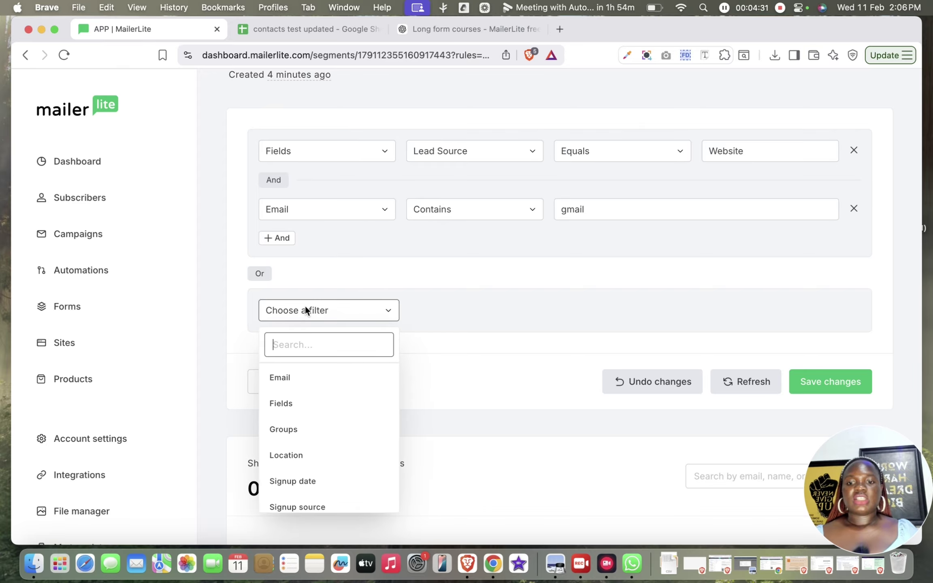
scroll(337, 458, down, 2)
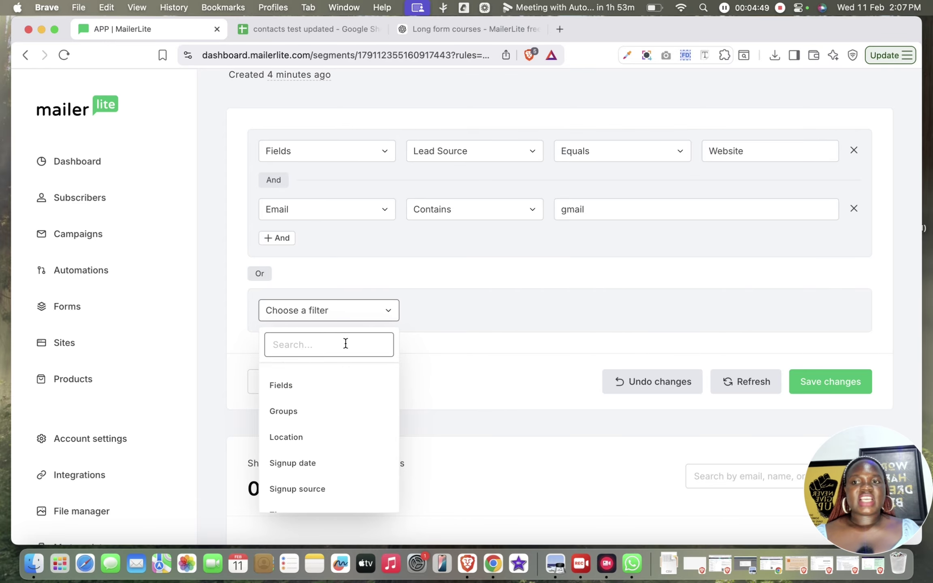
click(289, 387)
click(529, 311)
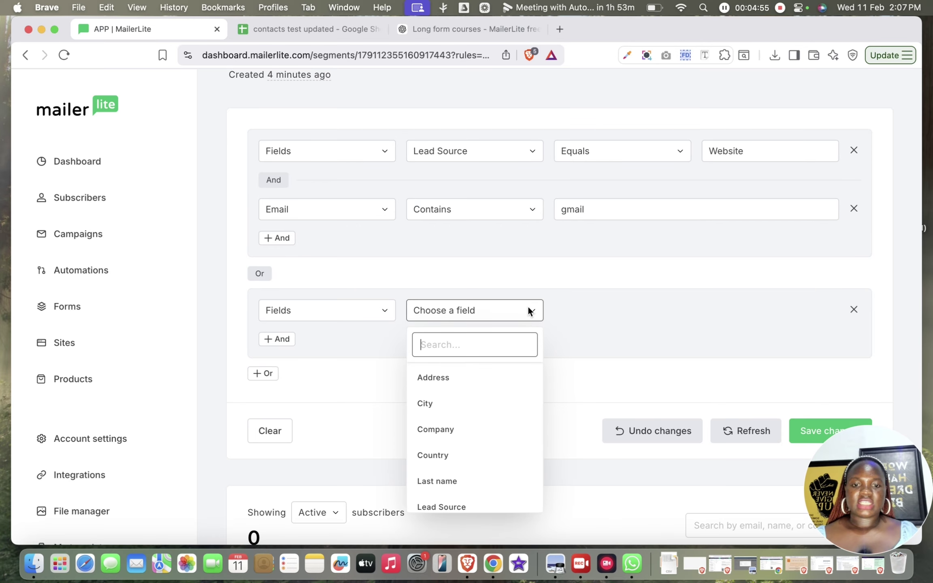
scroll(447, 474, down, 3)
click(446, 464)
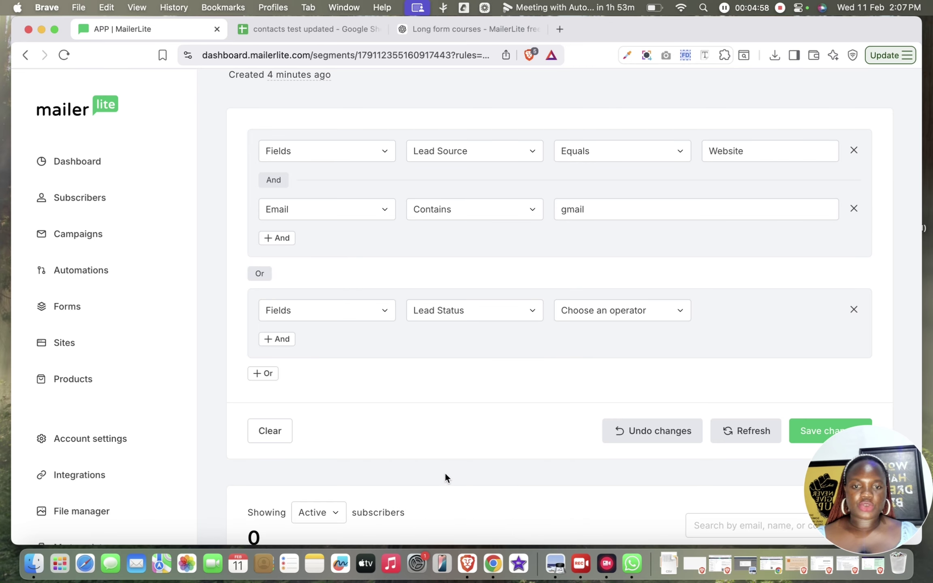
click(636, 319)
click(588, 347)
click(739, 314)
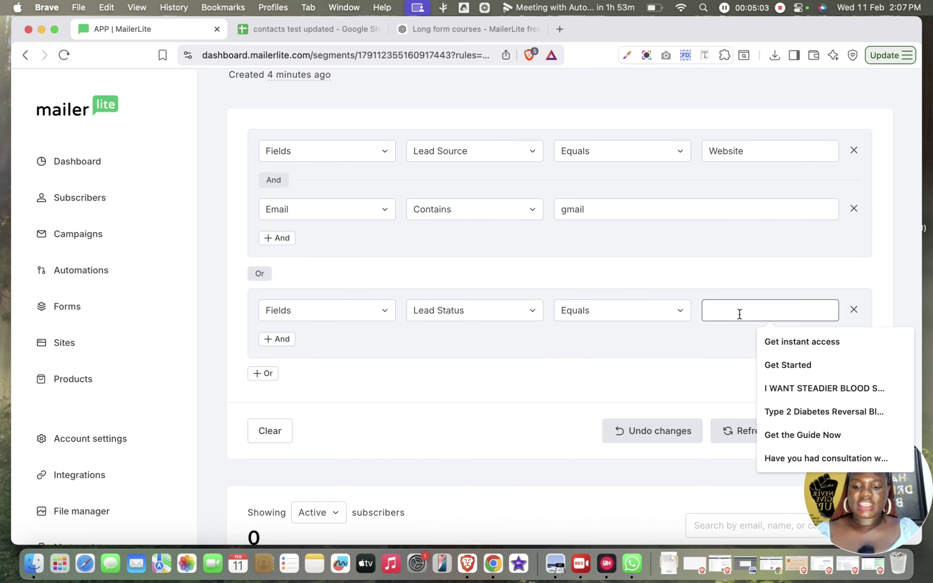
text(New)
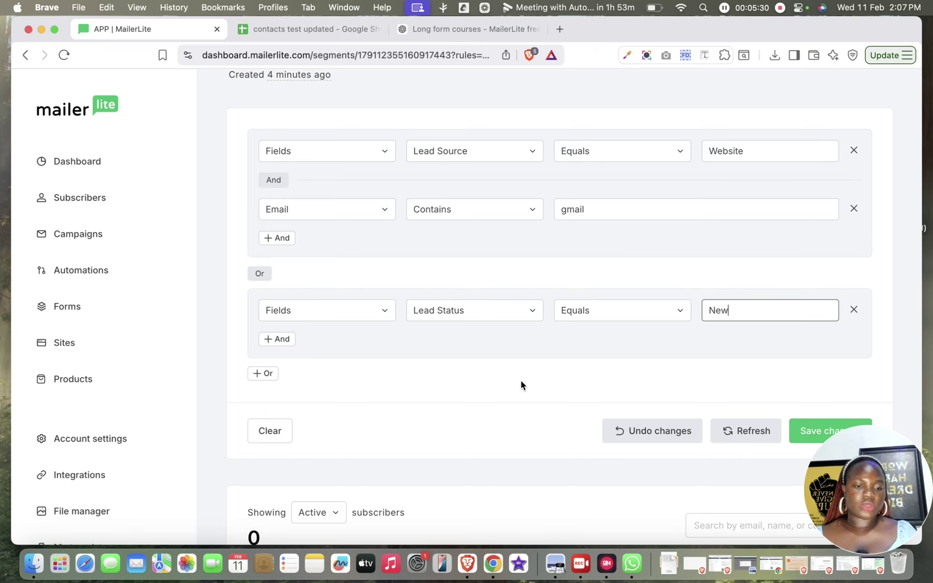
scroll(522, 381, down, 2)
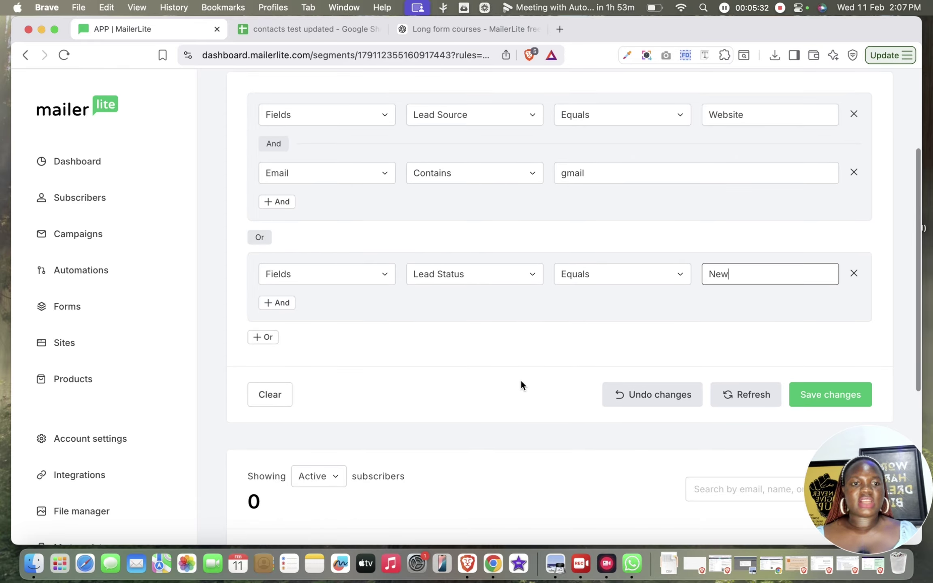
Save the segment's filter changes and review the list of matching subscribers.
click(834, 401)
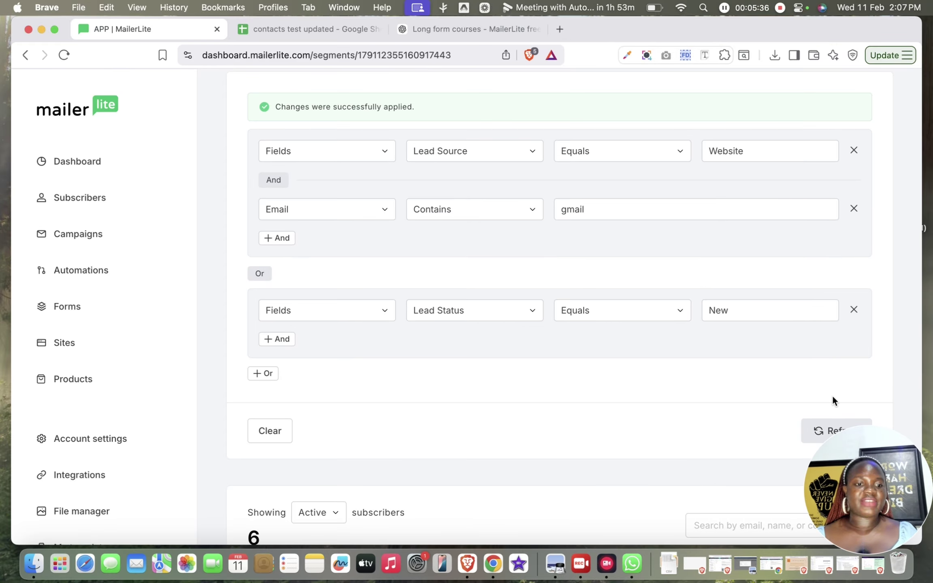
scroll(664, 388, down, 3)
scroll(665, 391, down, 5)
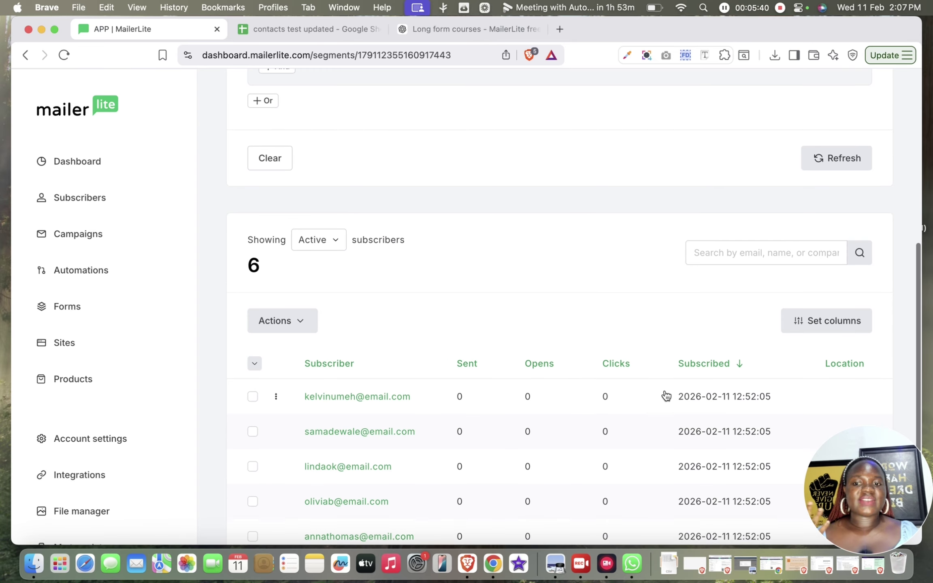
scroll(667, 396, down, 2)
scroll(666, 396, down, 1)
scroll(667, 396, up, 1)
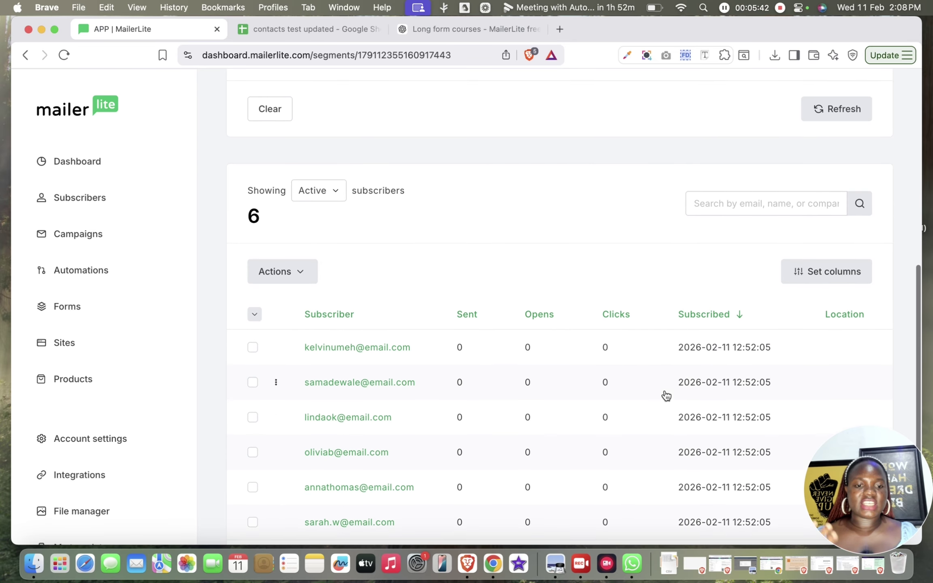
scroll(667, 396, down, 2)
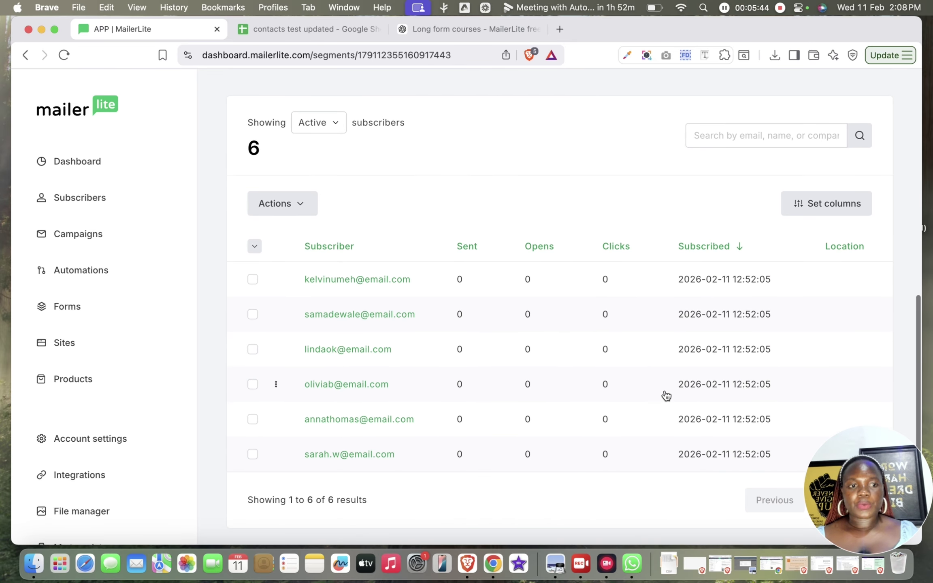
Show the Lead Source, Lead Status and Address columns in the segment's subscriber table.
click(829, 206)
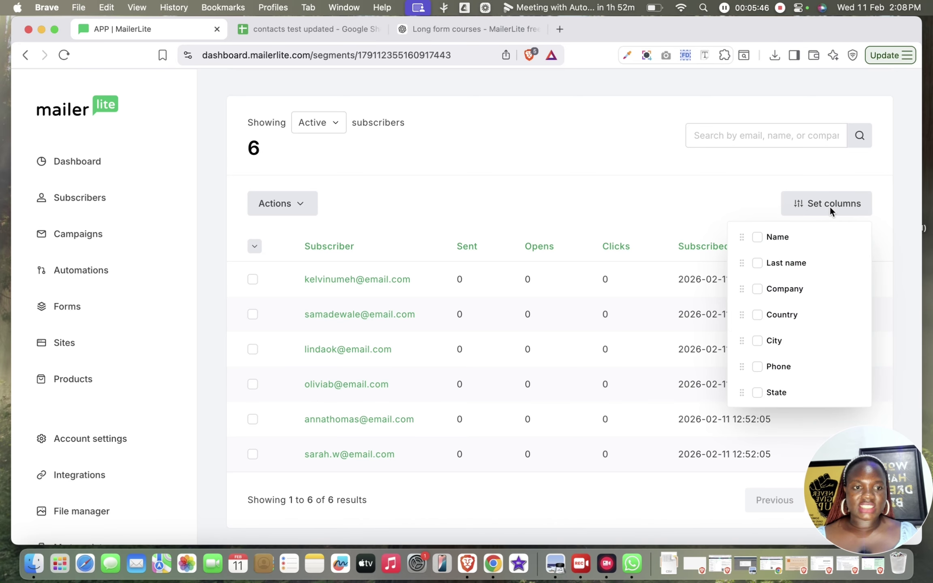
scroll(791, 329, down, 4)
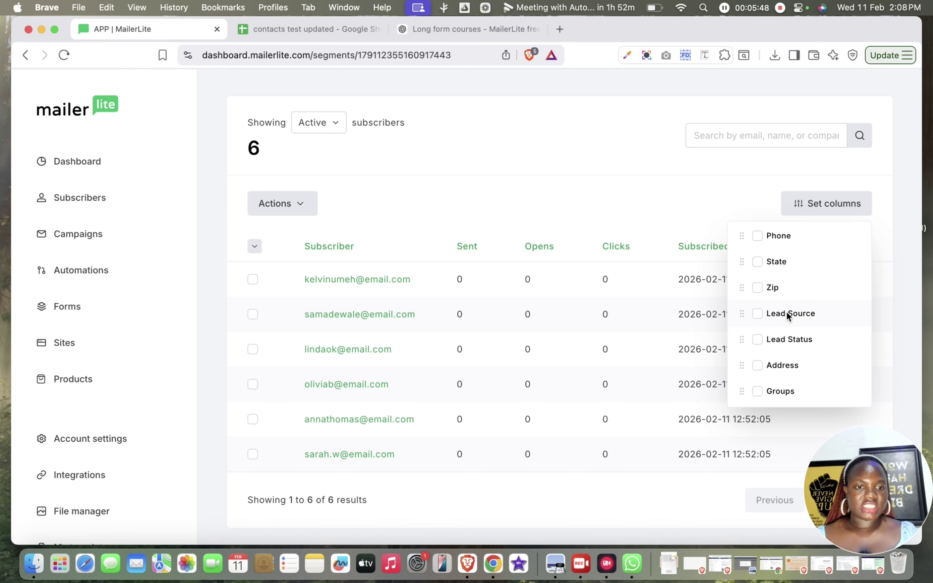
click(787, 313)
click(787, 339)
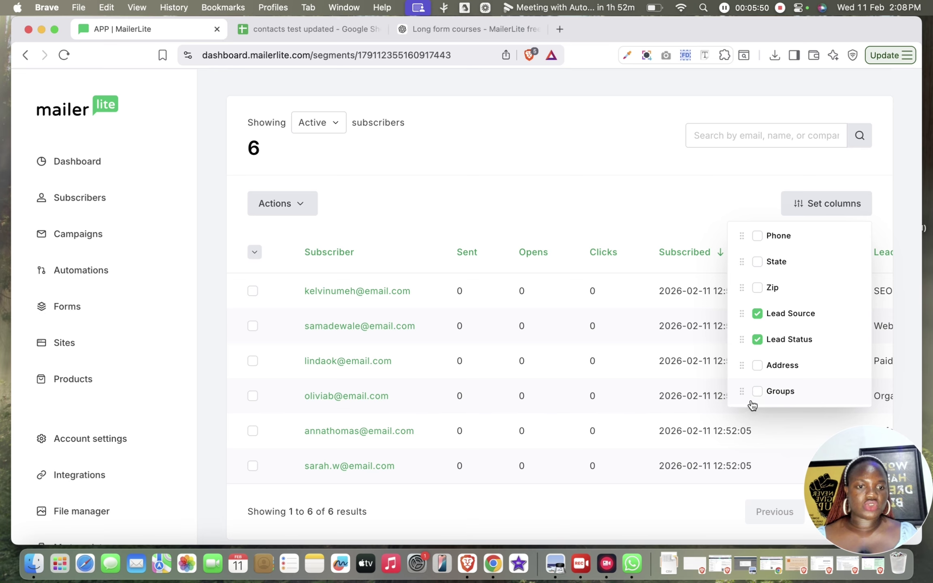
click(772, 365)
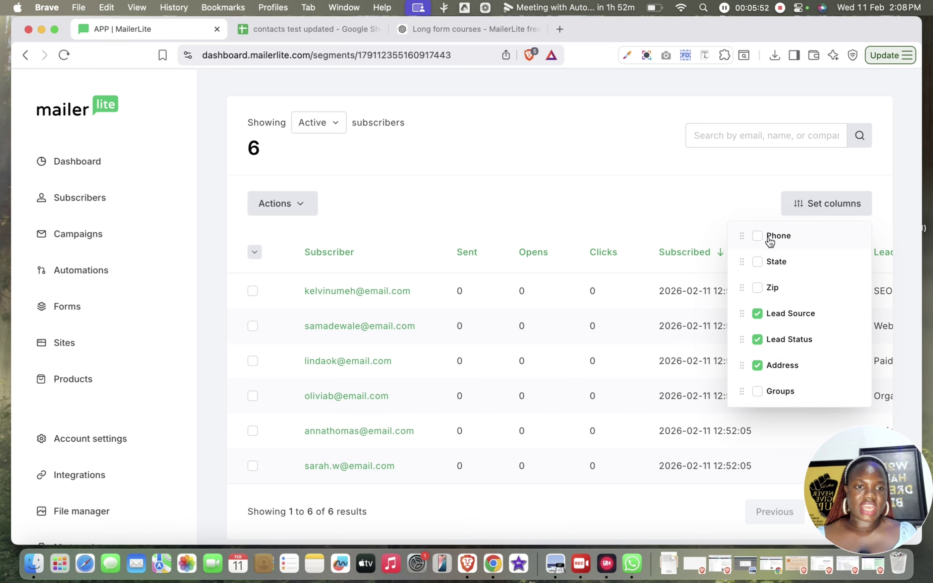
click(748, 199)
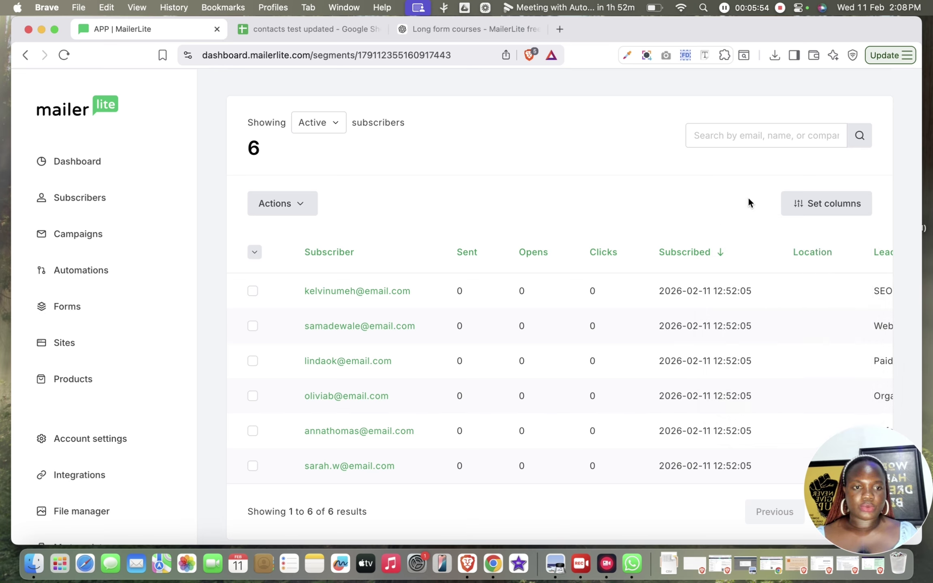
Compare the Lead Source and Lead Status values of the listed subscribers with the segment's And/Or filter conditions.
scroll(777, 390, right, 5)
scroll(776, 390, right, 2)
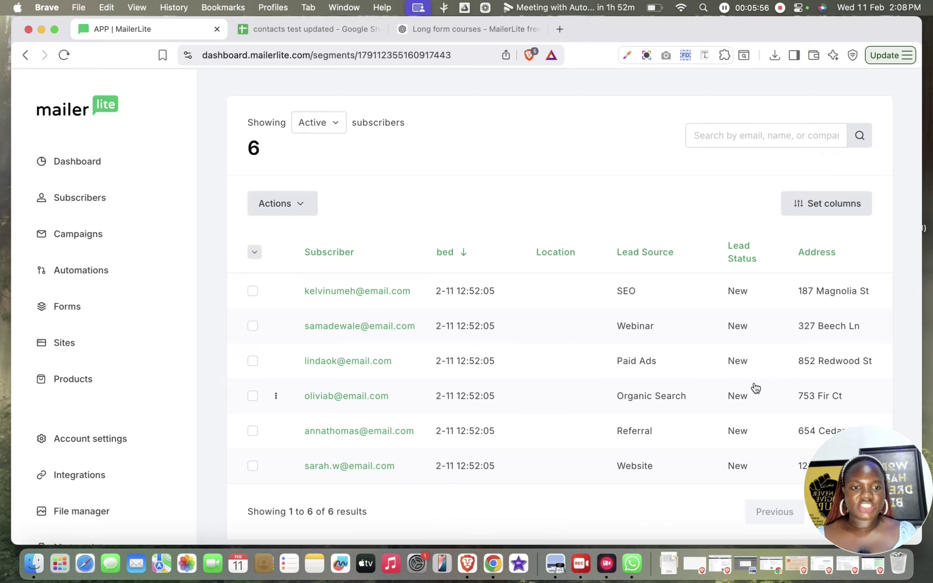
scroll(690, 348, up, 2)
scroll(689, 349, up, 4)
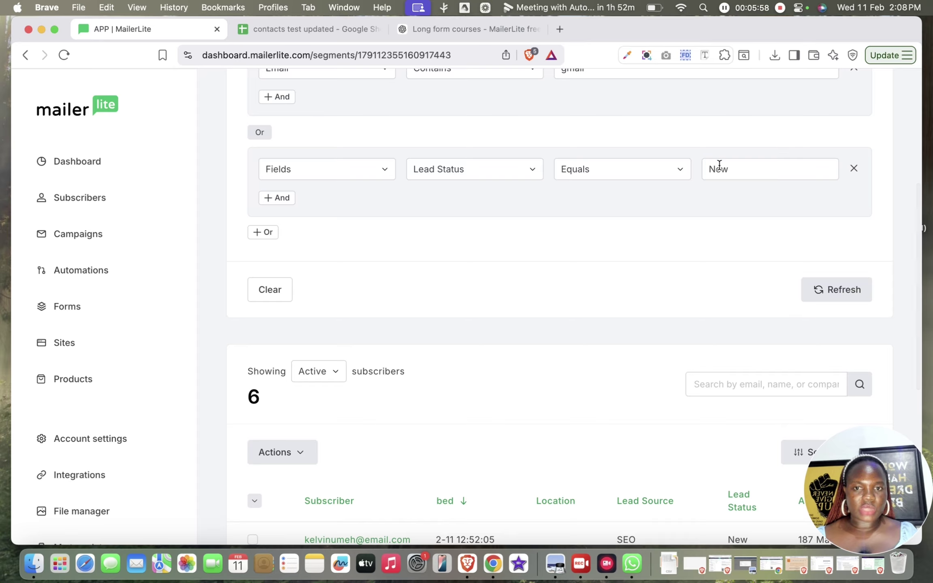
scroll(746, 182, up, 3)
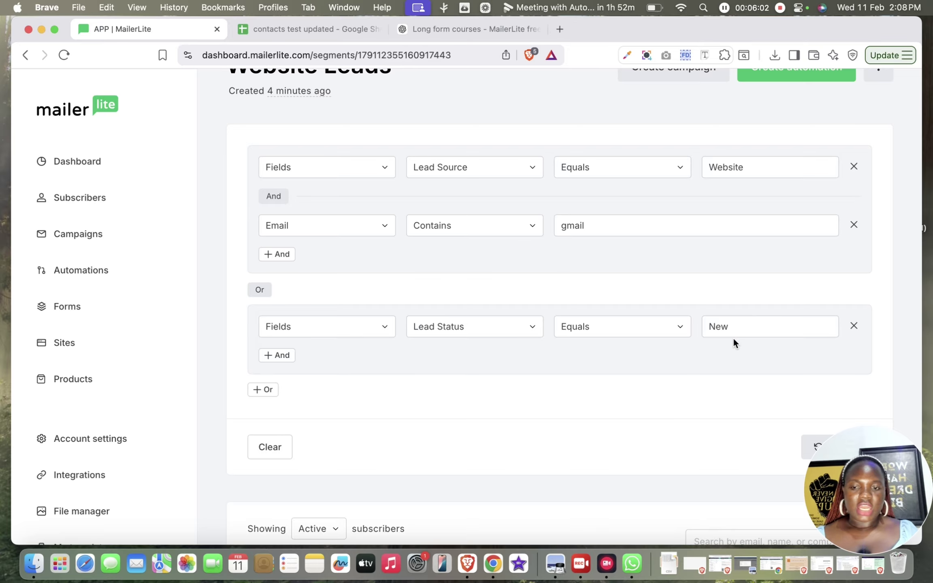
scroll(734, 339, down, 10)
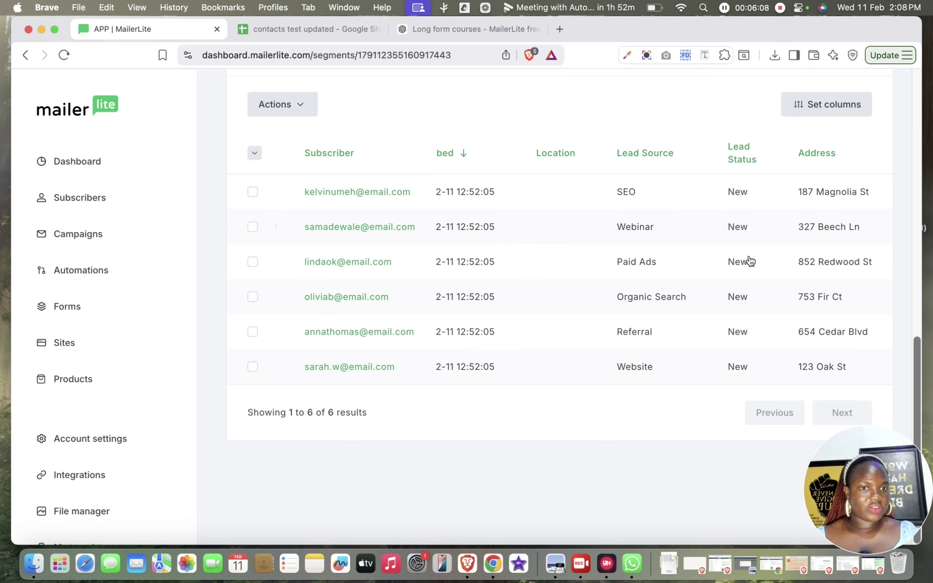
scroll(608, 275, up, 2)
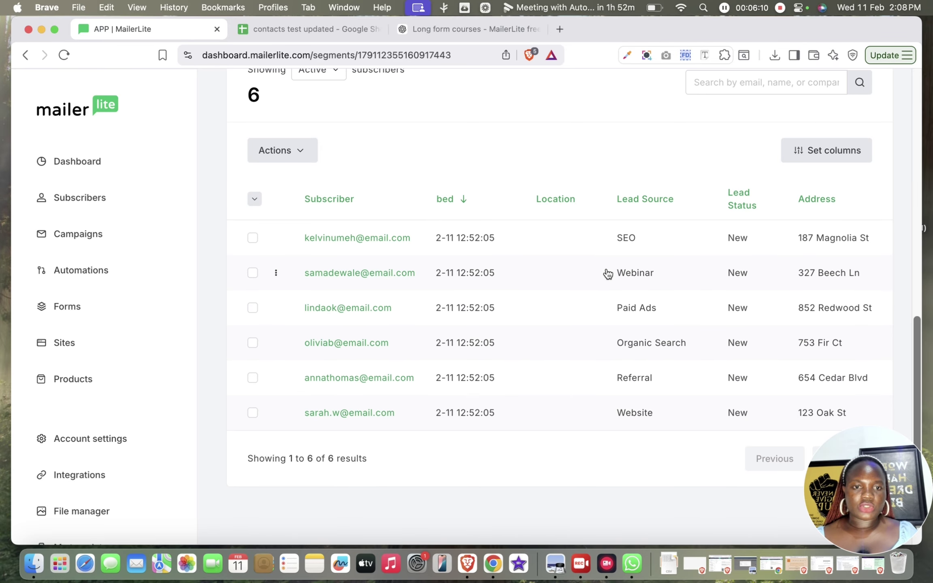
scroll(652, 302, down, 2)
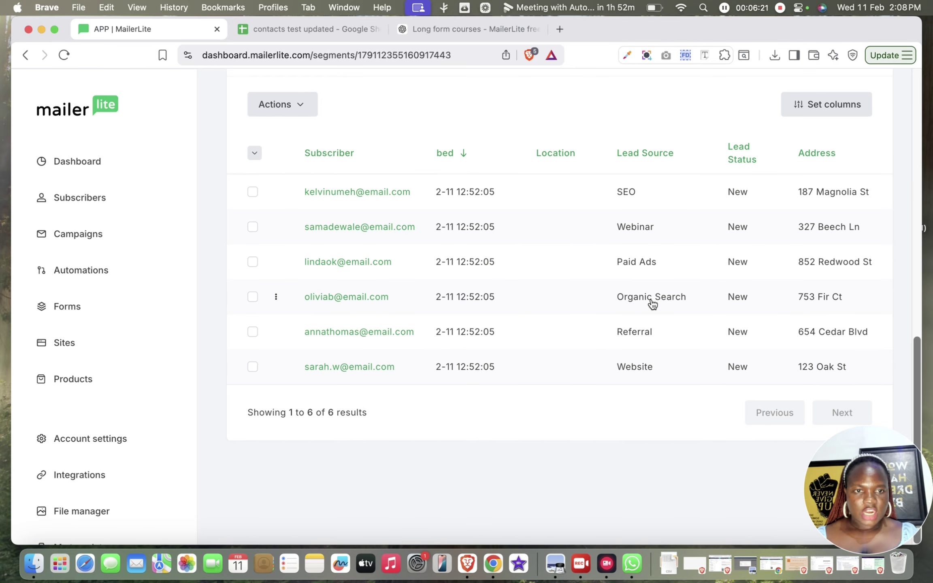
Remove the alternative Or filter group on Lead Status from the segment and save the changes.
scroll(652, 302, up, 12)
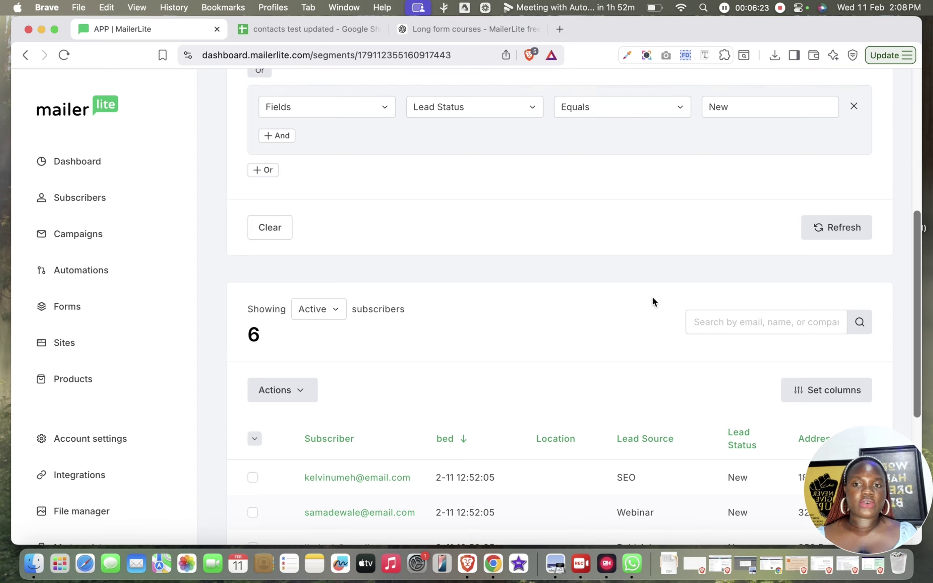
scroll(653, 302, up, 5)
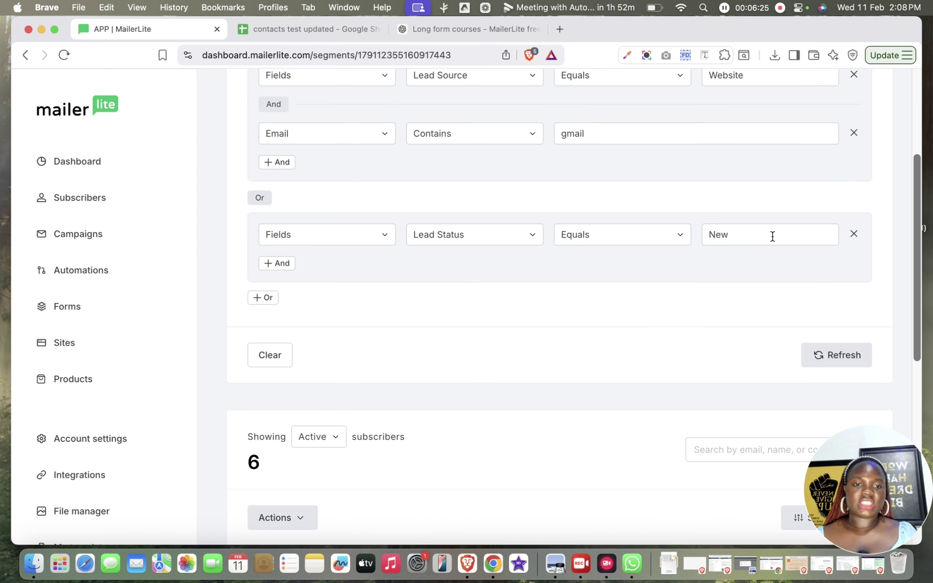
click(853, 234)
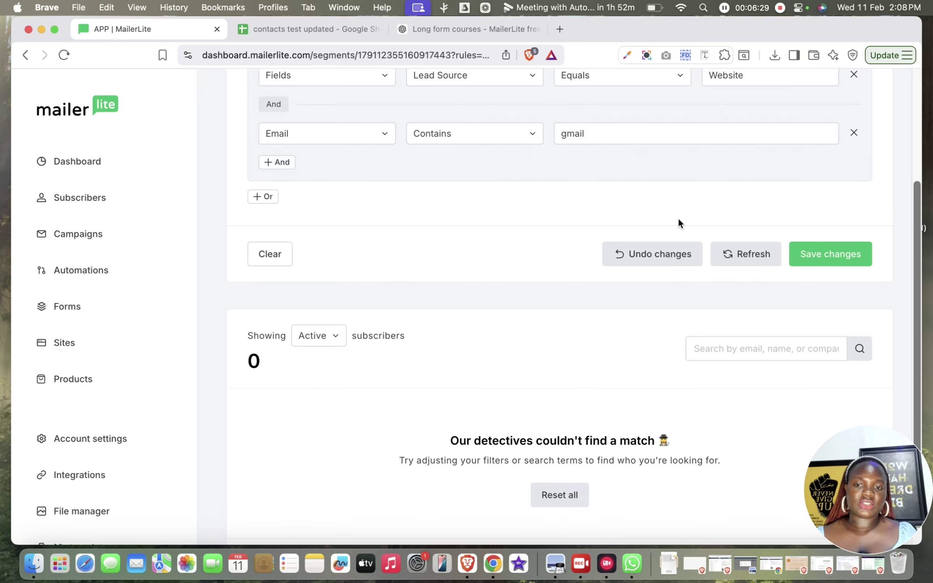
scroll(678, 217, down, 5)
scroll(678, 217, up, 10)
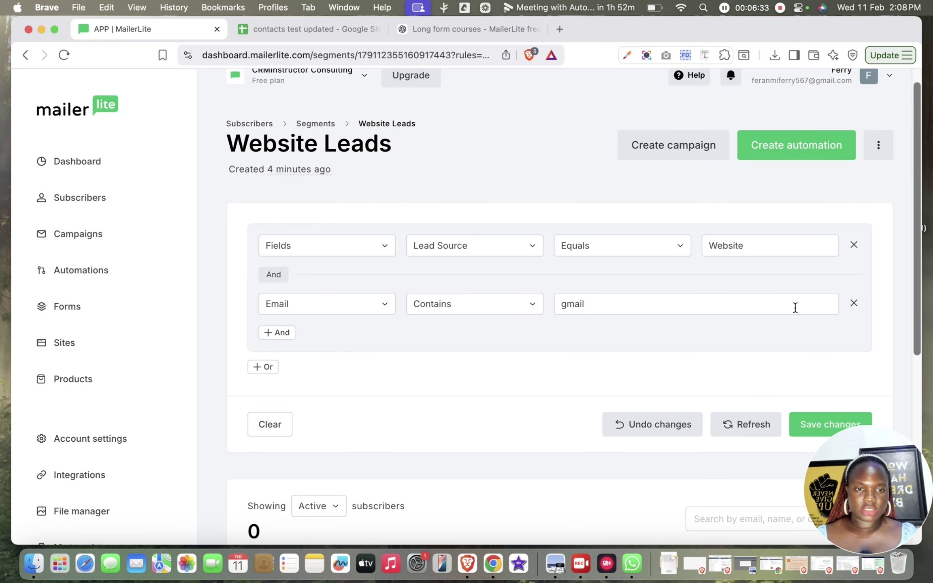
scroll(795, 307, down, 3)
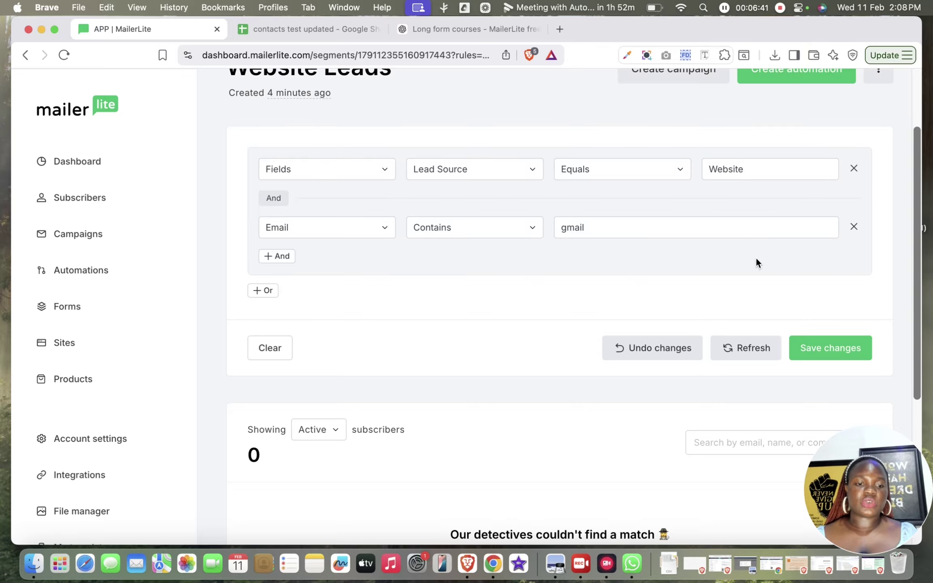
click(823, 349)
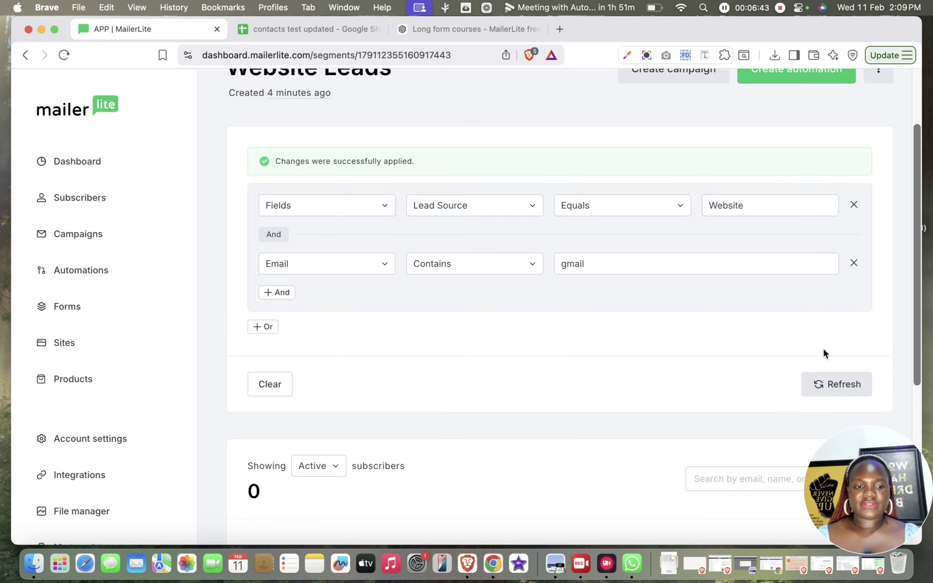
scroll(823, 348, down, 6)
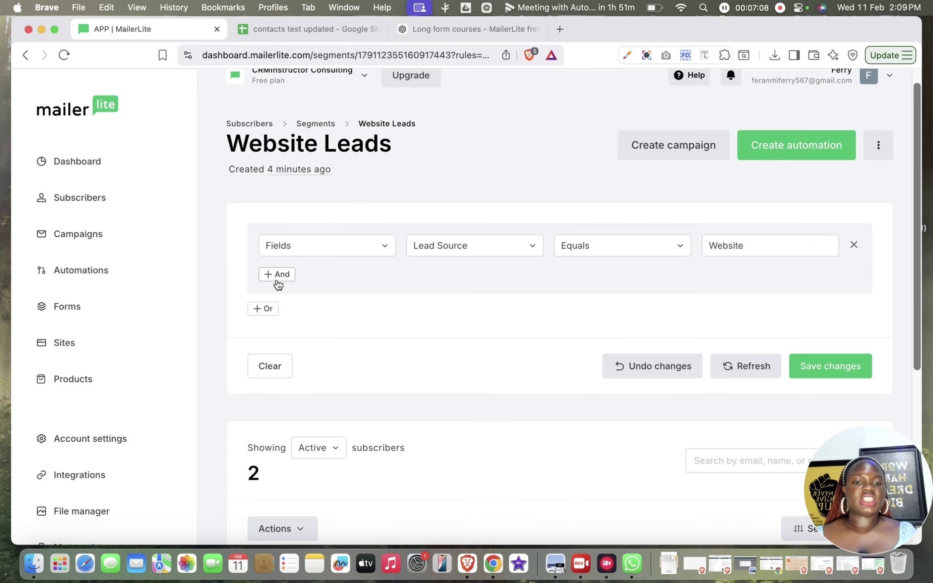
Add an And condition to the Lead Source filter requiring that the Lead Status field equals New, and save the segment.
click(278, 275)
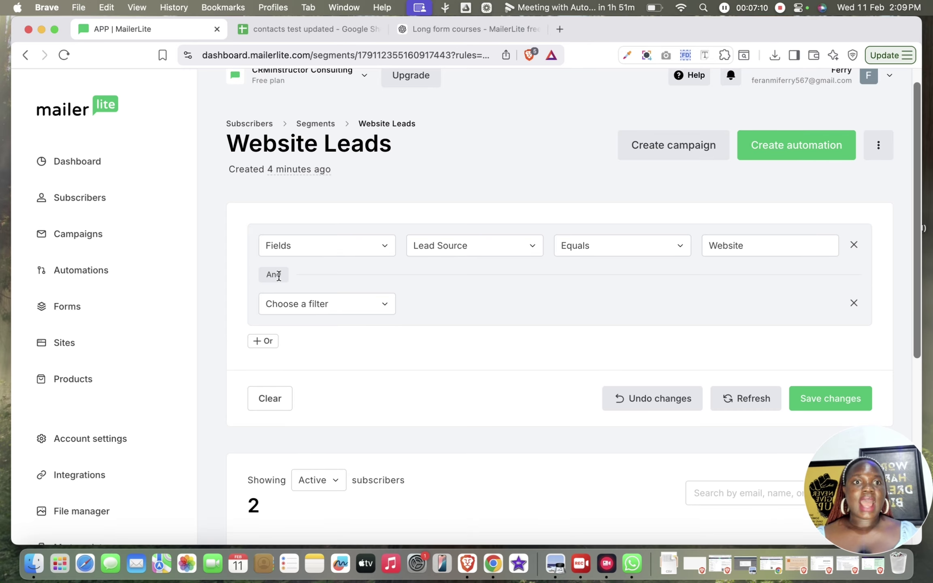
click(335, 310)
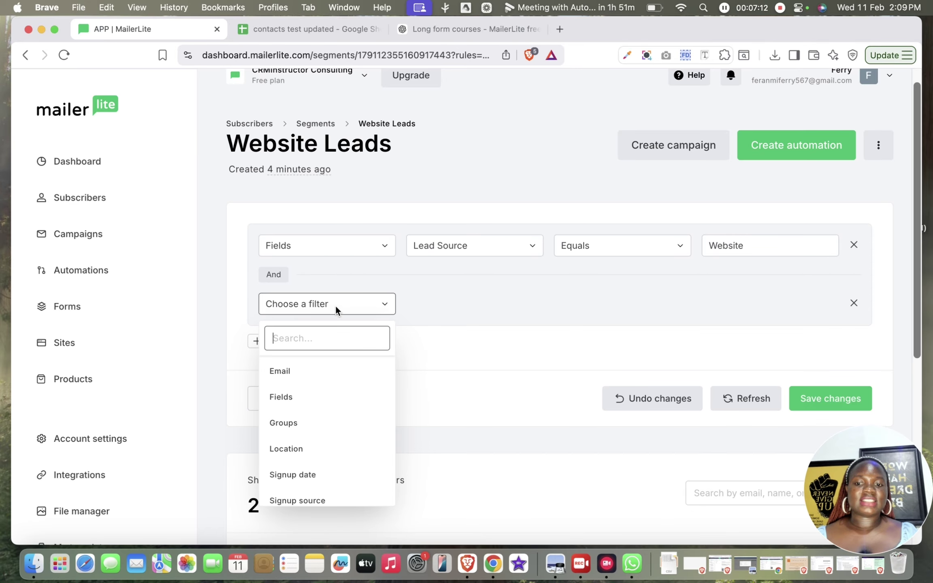
click(286, 404)
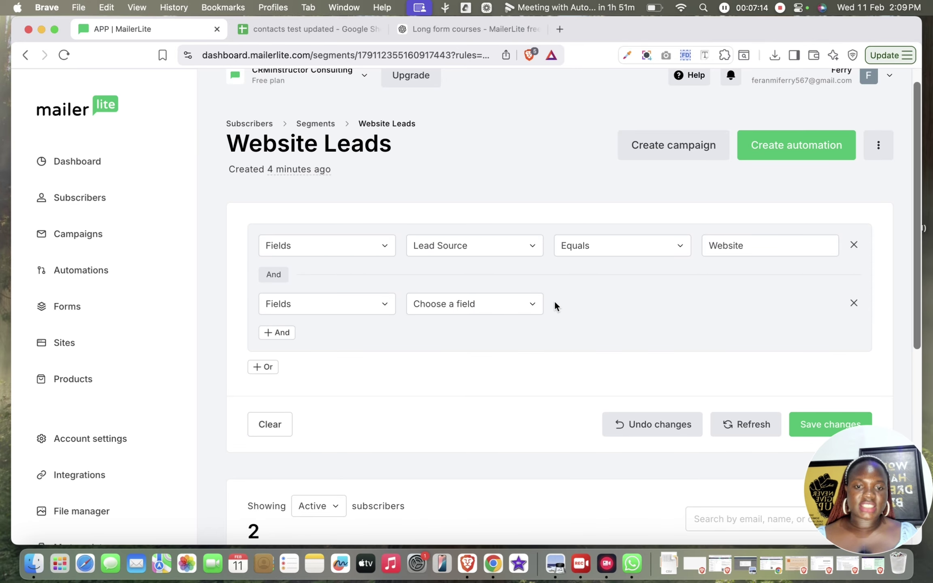
click(516, 303)
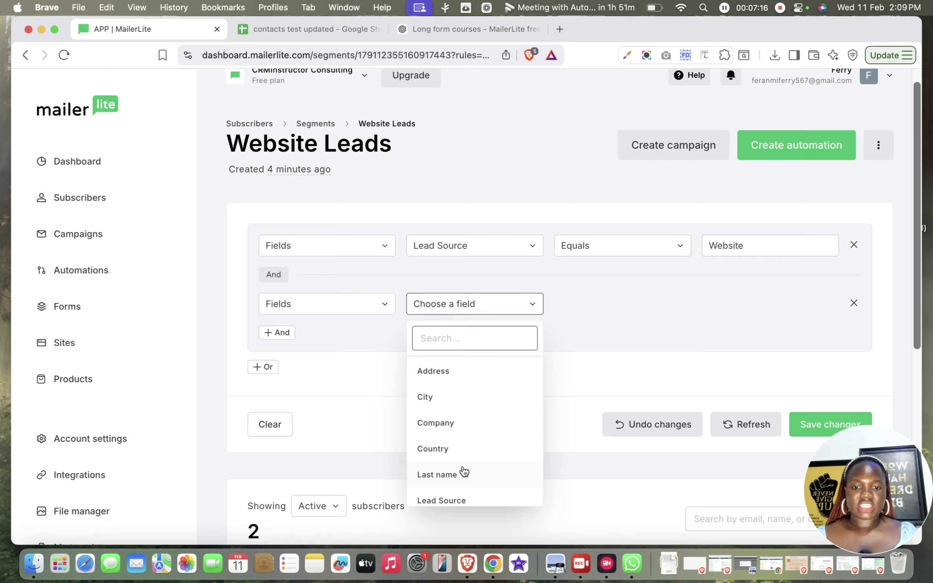
scroll(463, 471, down, 5)
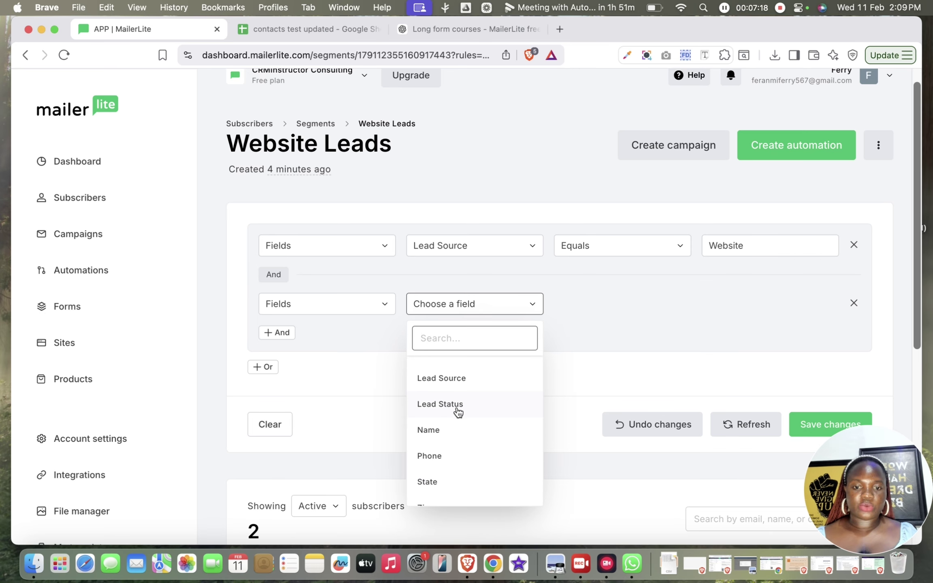
click(457, 405)
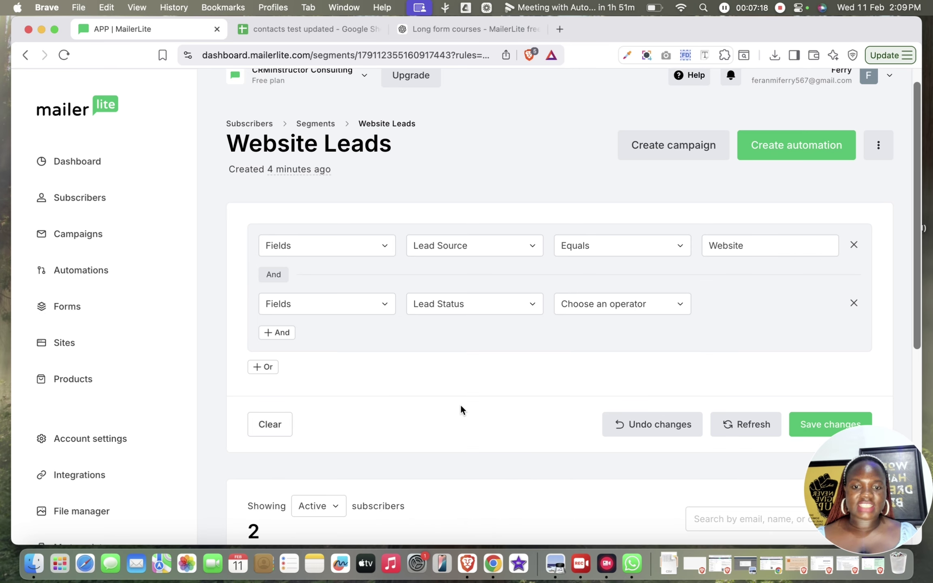
click(646, 310)
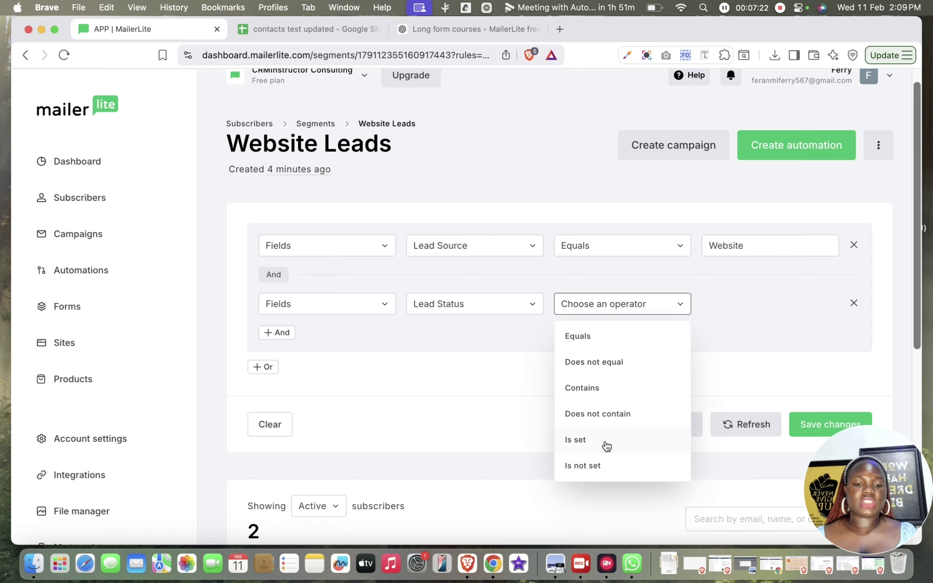
click(594, 343)
click(746, 301)
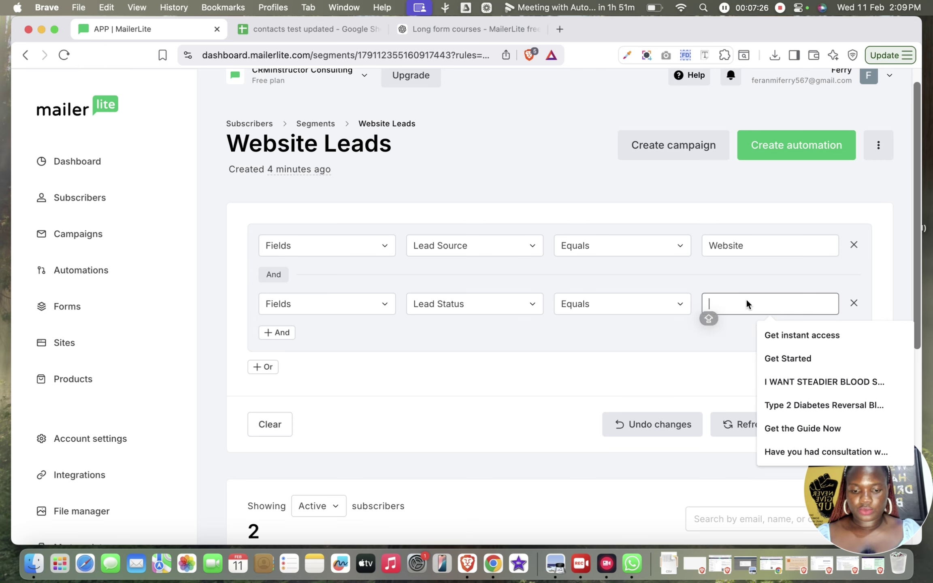
text(New)
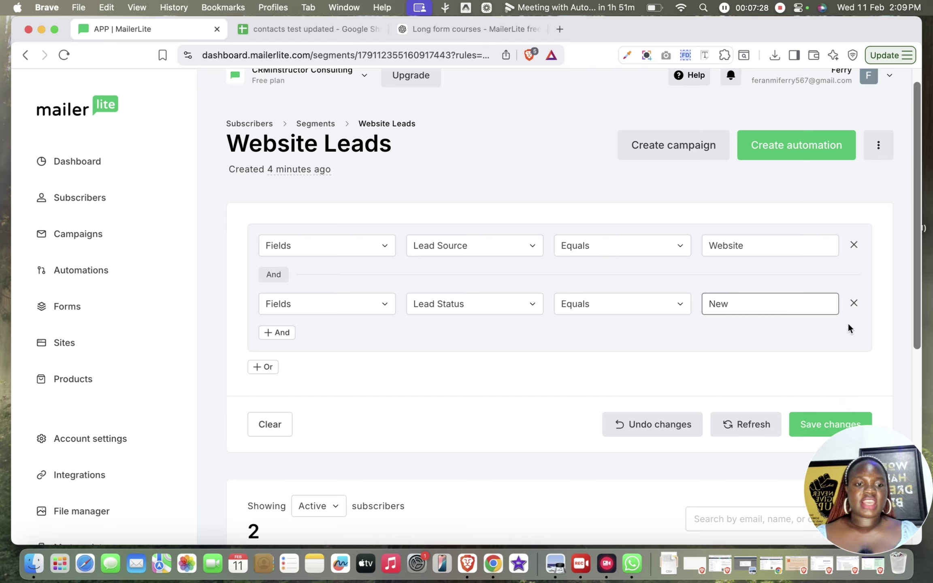
scroll(848, 322, down, 2)
click(822, 351)
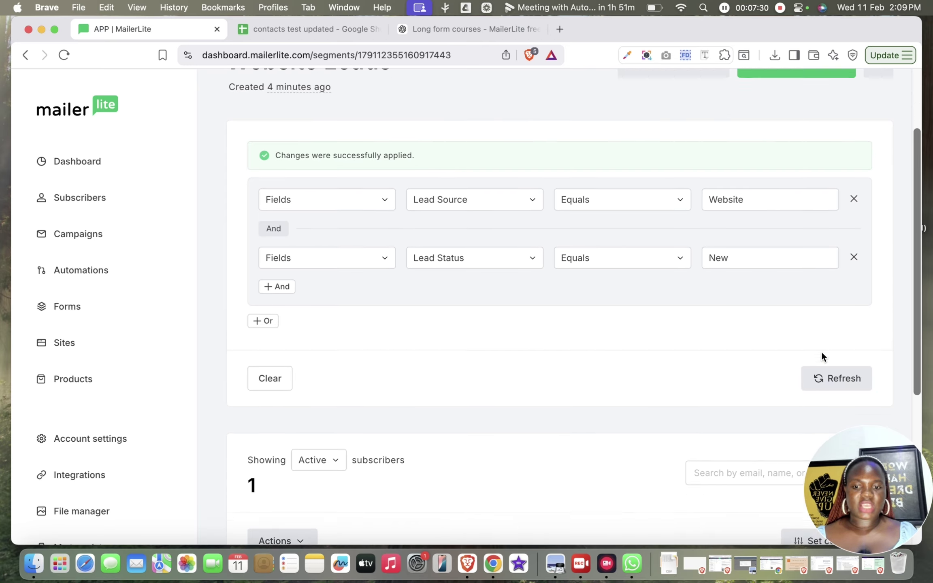
Check the matching subscriber list, remove the And condition on Lead Status, and save the segment.
scroll(821, 350, down, 5)
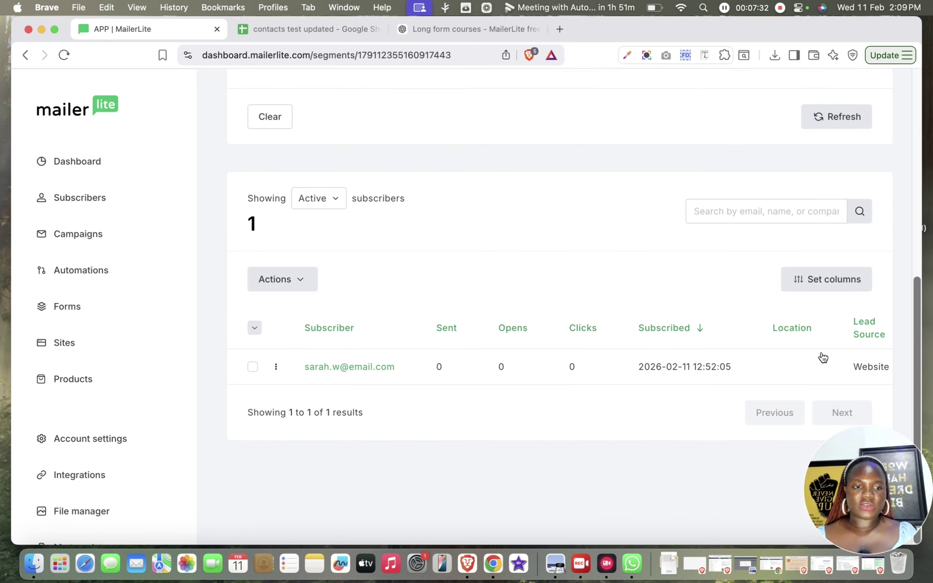
scroll(823, 356, up, 5)
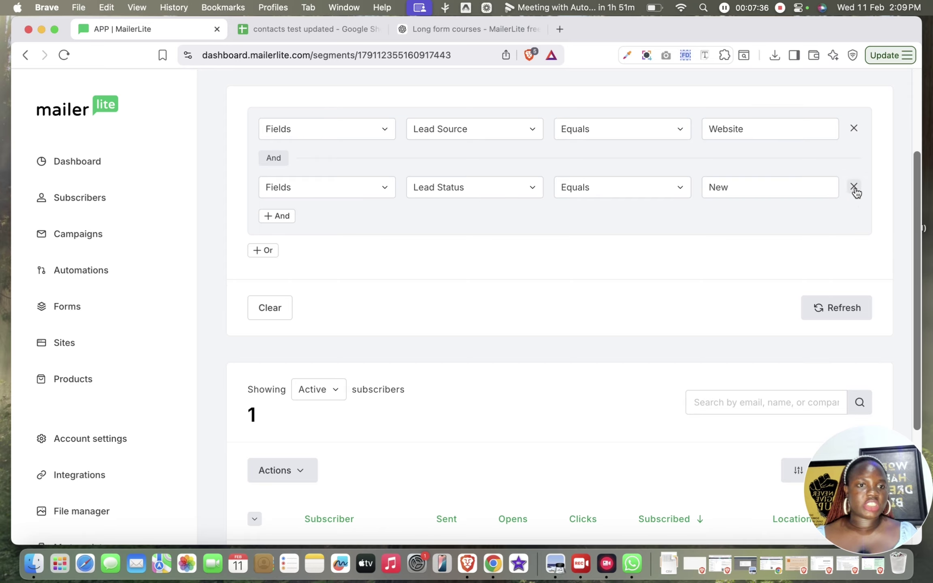
click(854, 186)
click(840, 249)
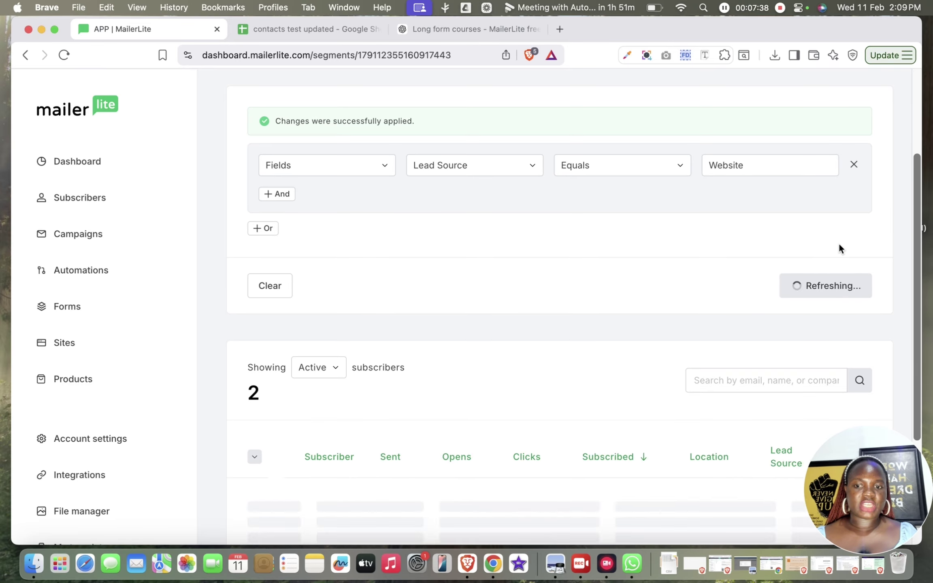
Review the segment's matching subscribers, check the lead columns in the contacts test updated spreadsheet, and return to the Website Leads segment.
scroll(626, 316, down, 2)
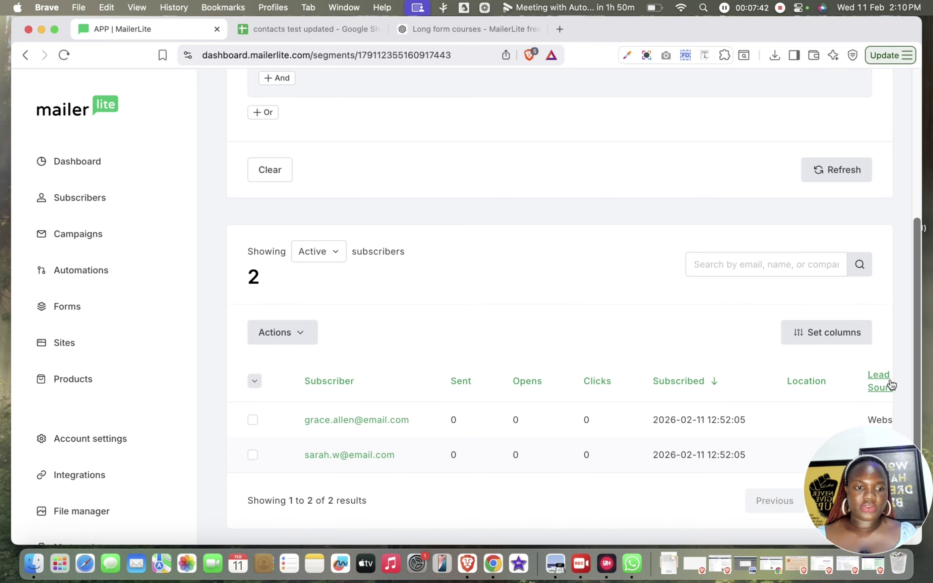
scroll(677, 330, up, 5)
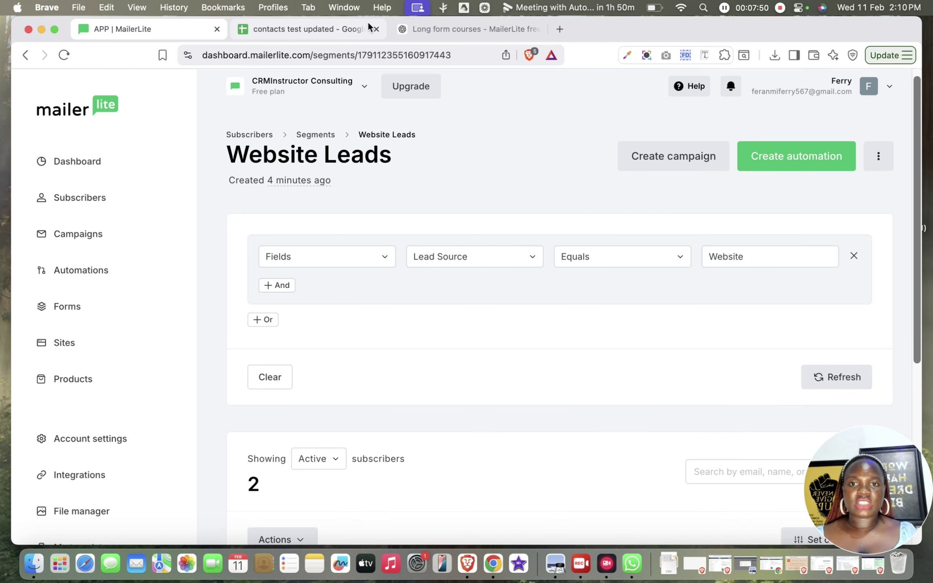
click(323, 30)
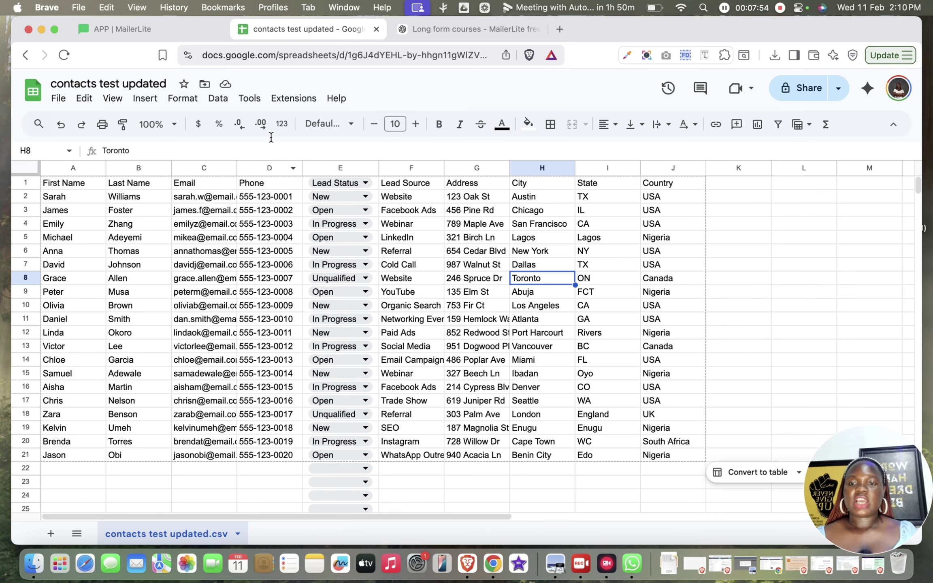
click(160, 31)
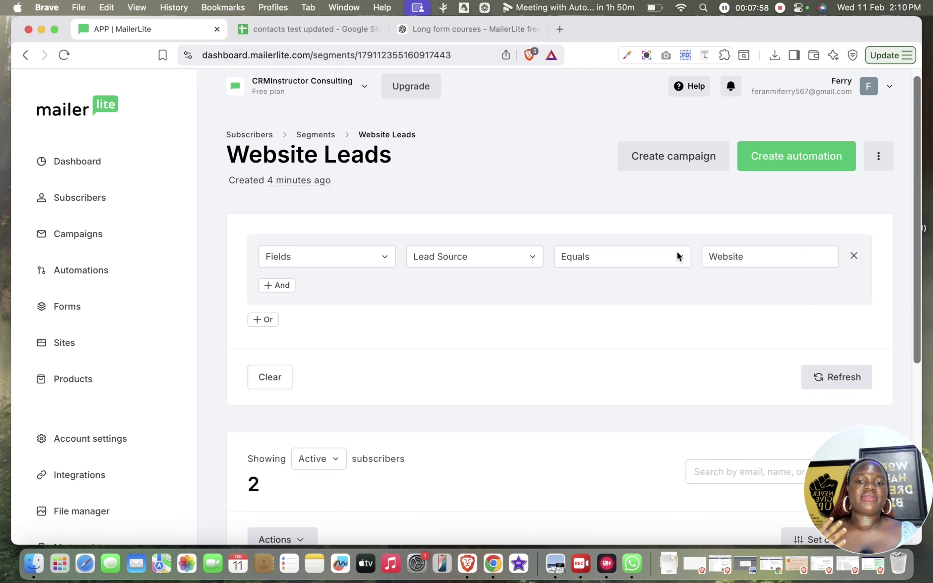
Change the segment's filter to the Lead Status field equals Open and save the changes.
click(499, 259)
click(440, 393)
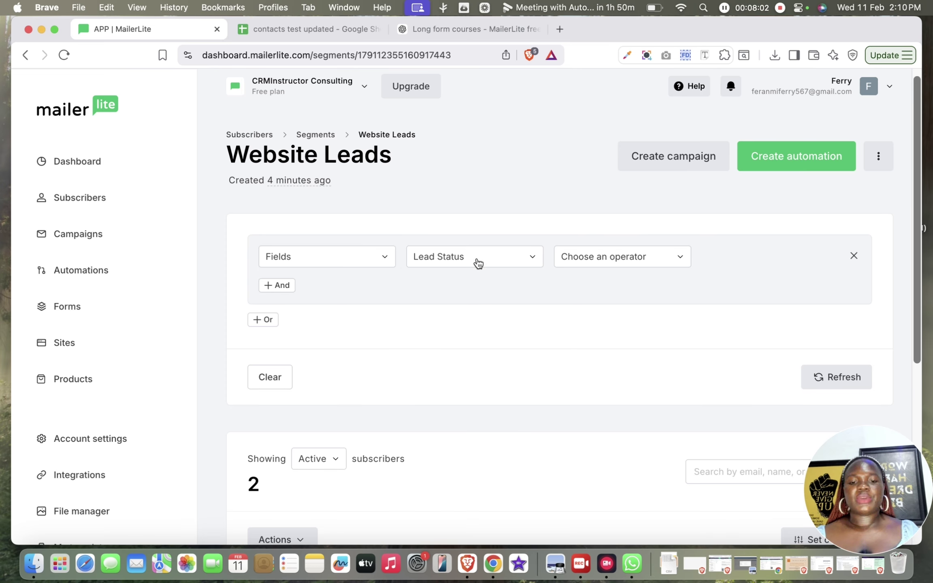
click(621, 268)
click(587, 290)
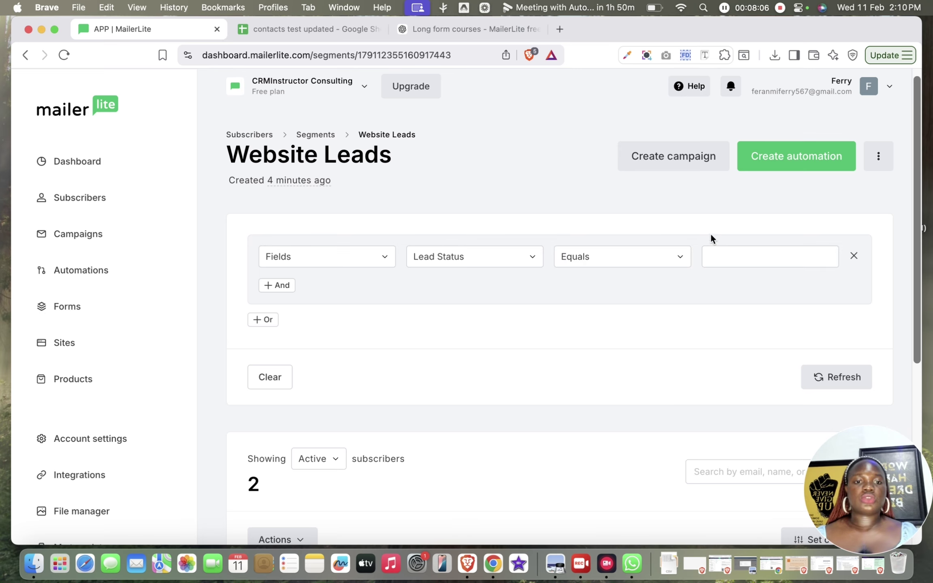
click(721, 249)
text(Open)
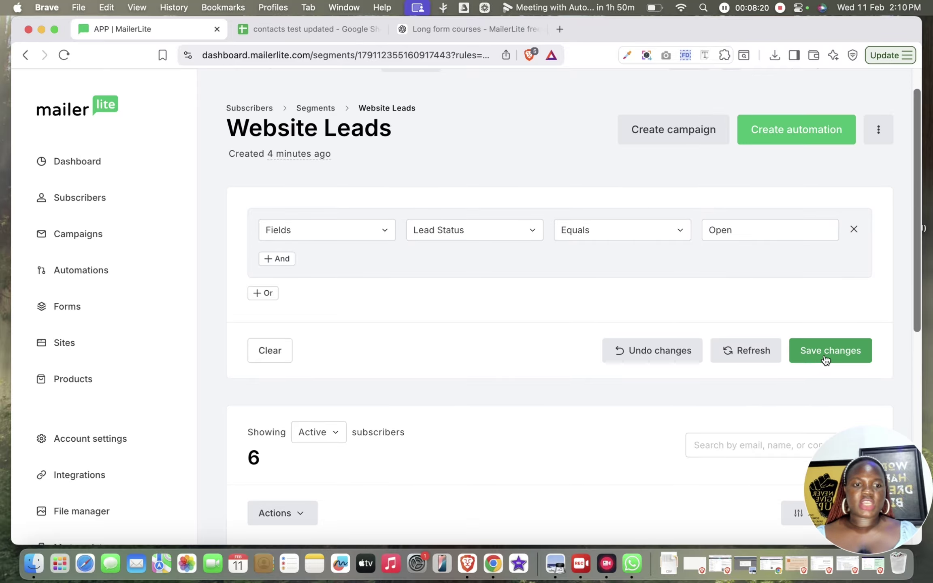
click(823, 351)
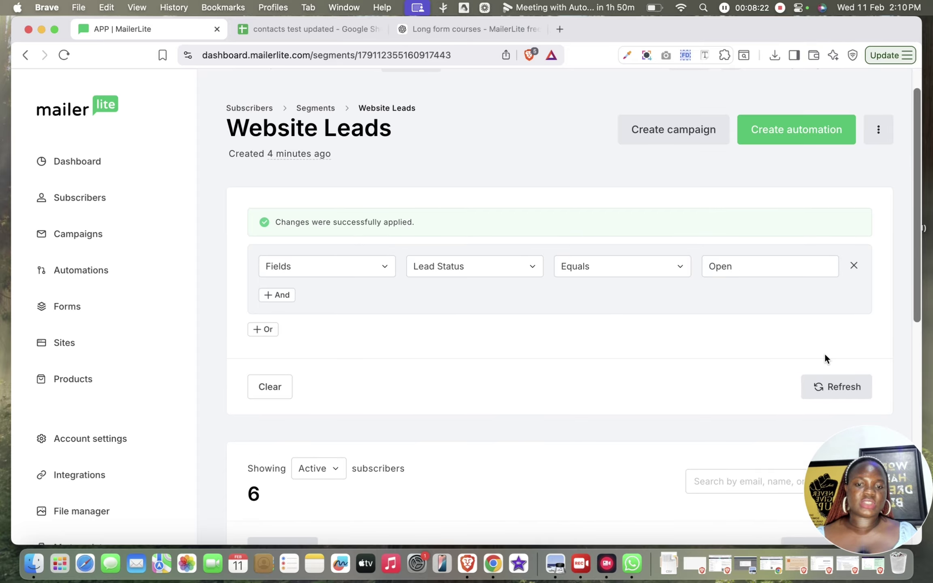
Examine the Lead Source and Lead Status columns of the subscribers matching the segment's filter.
scroll(824, 353, down, 4)
scroll(825, 353, down, 7)
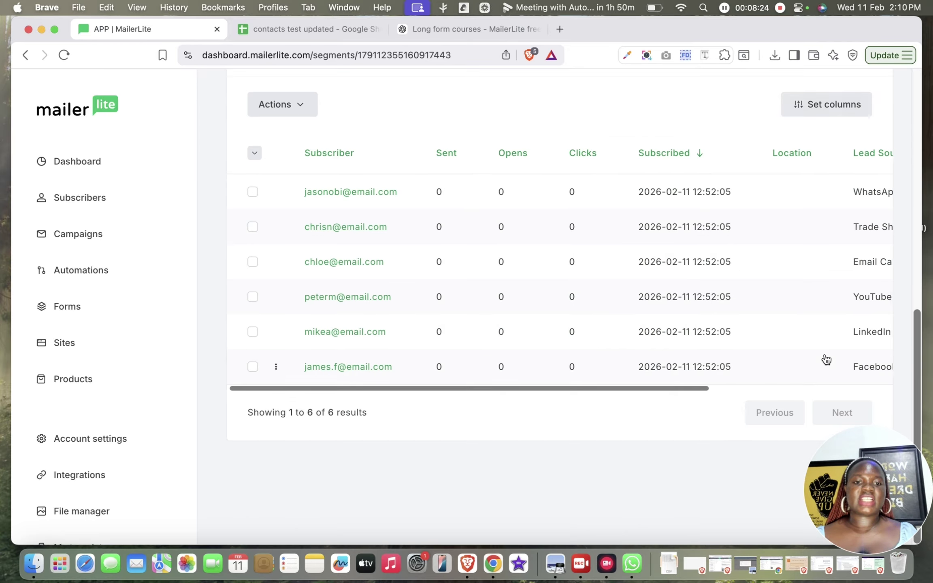
scroll(825, 356, right, 6)
scroll(826, 358, up, 4)
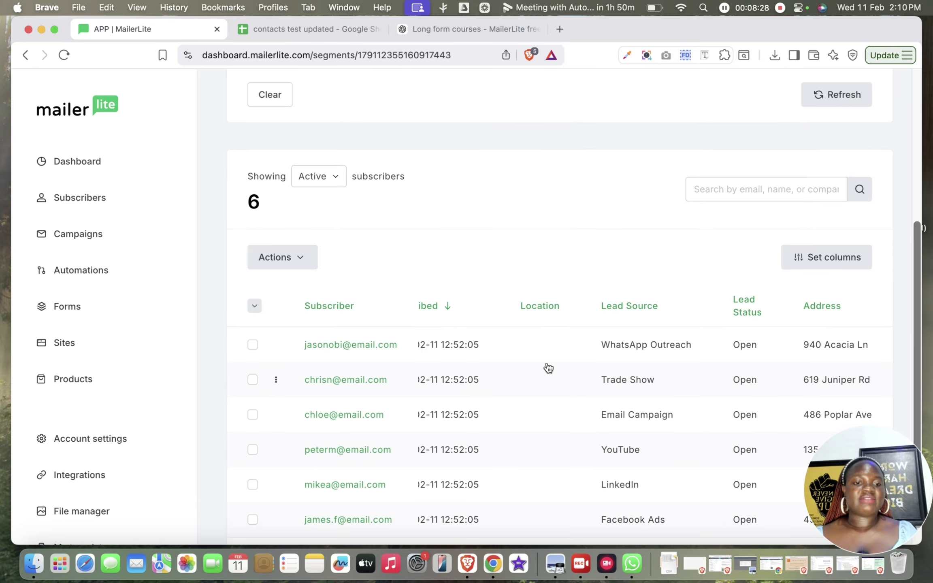
scroll(546, 366, up, 1)
scroll(547, 367, down, 3)
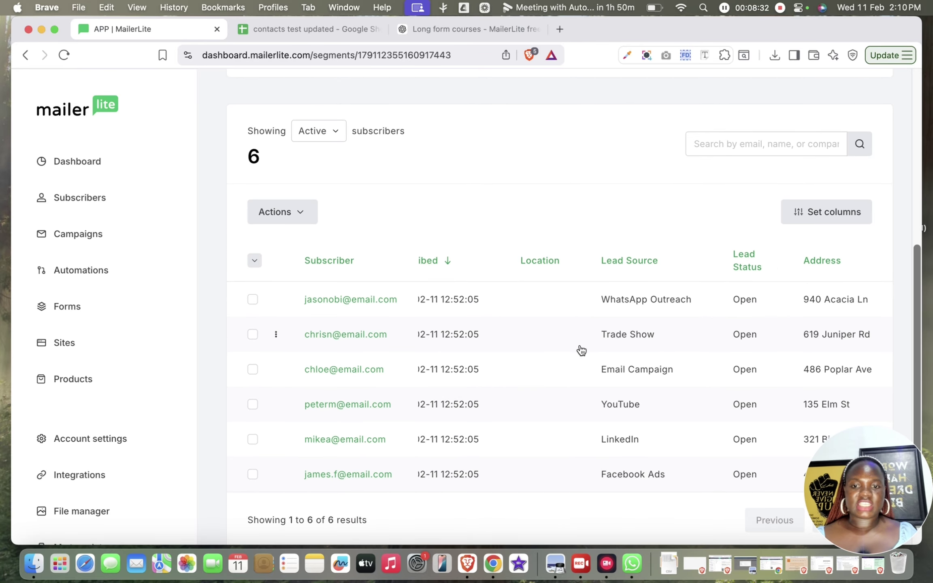
scroll(582, 350, left, 6)
scroll(581, 350, up, 10)
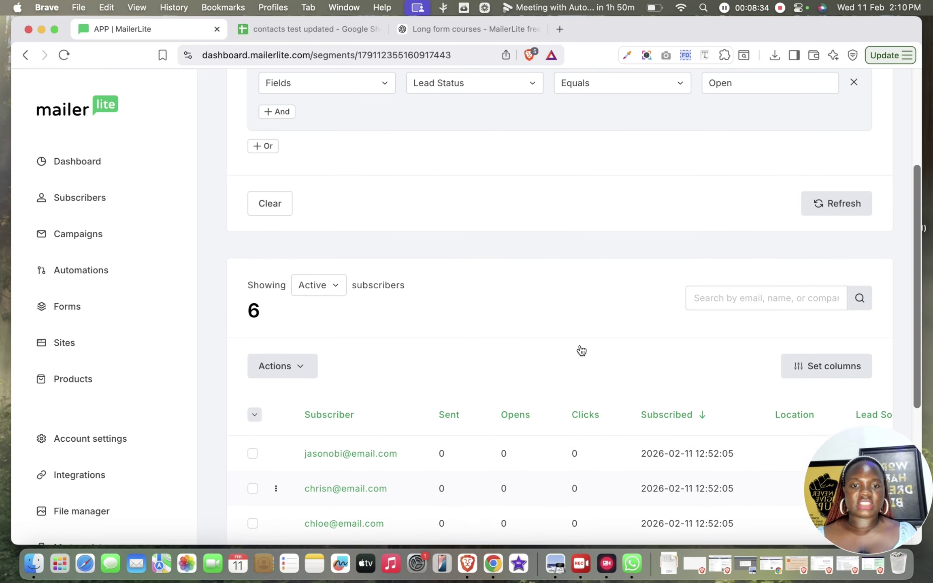